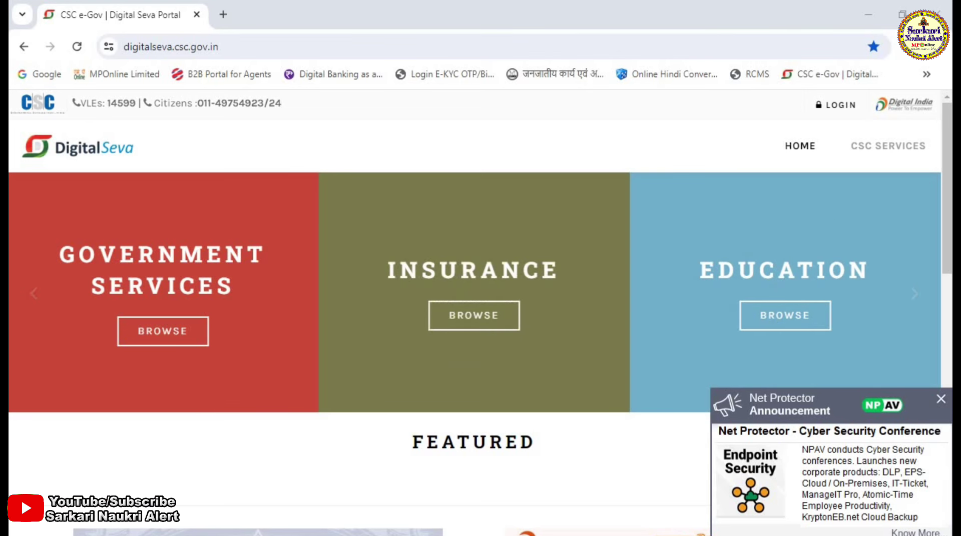
- Log in to the Digital Seva portal and open the "PMFBY - State Under Re. 1 Scheme" service by searching for "pmf"
click(835, 105)
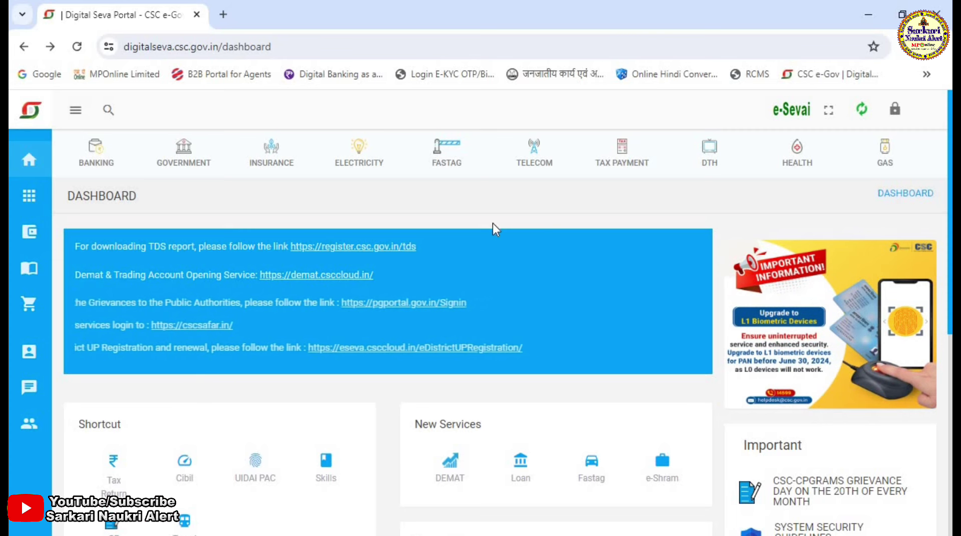
click(107, 111)
text(pmf)
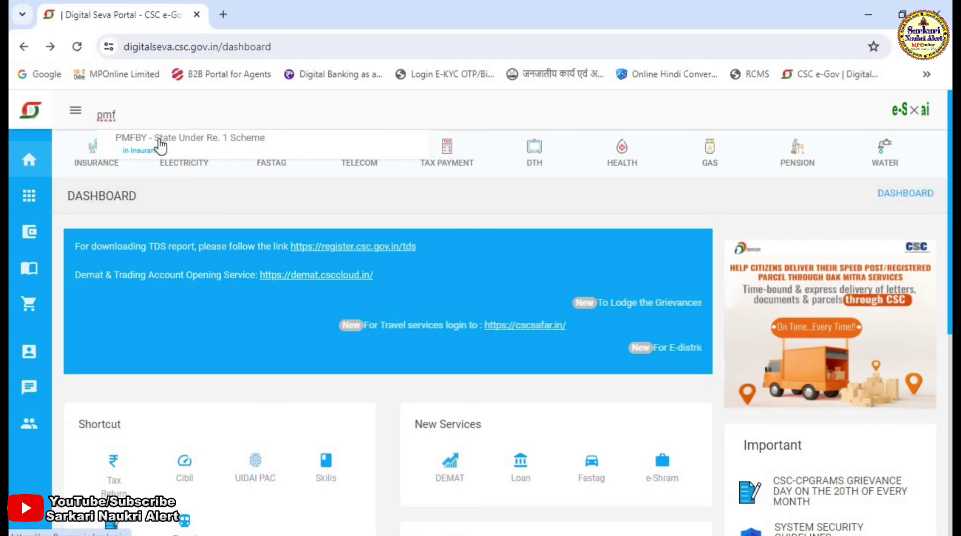
click(159, 144)
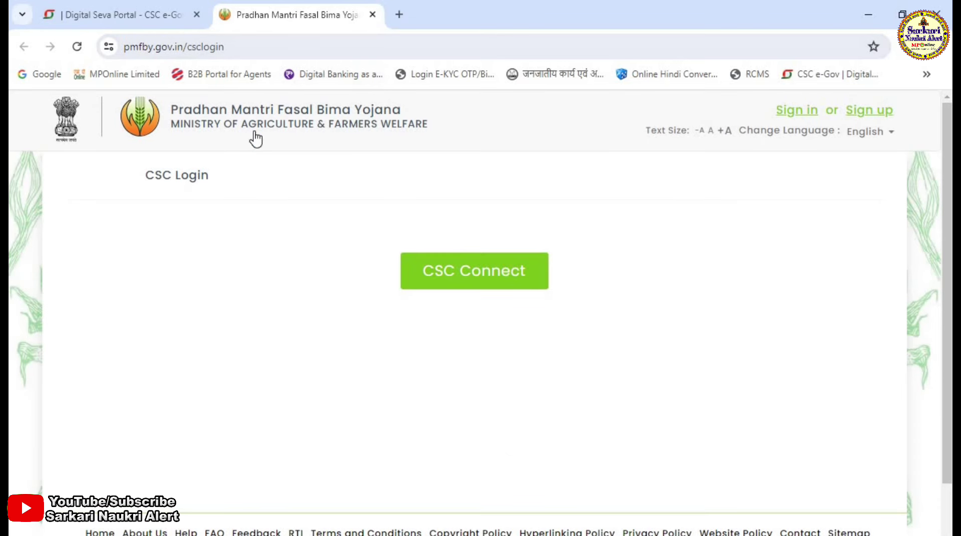
- Sign in through CSC Connect and choose the Madhya Pradesh 2024 Kharif Pradhan Mantri Fasal Bima Yojana season for the application
click(505, 274)
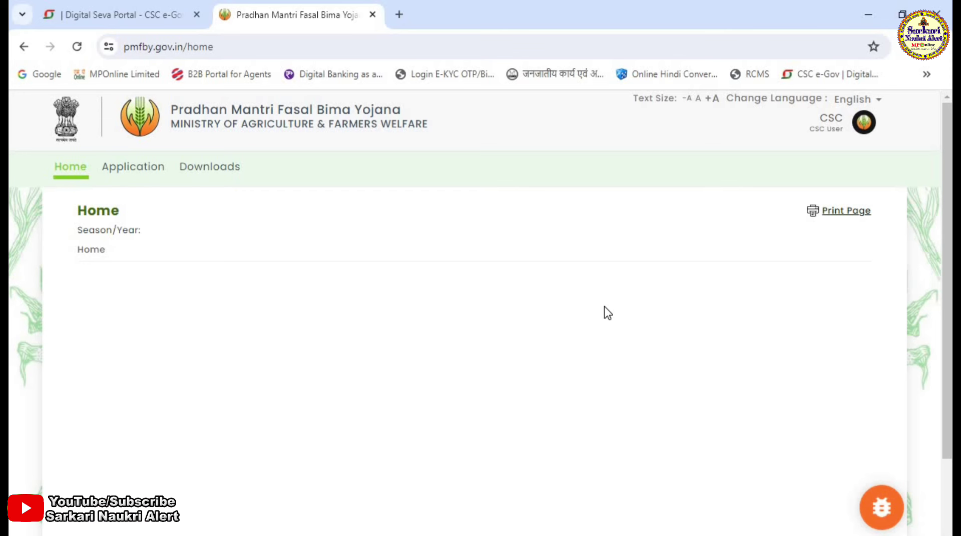
click(127, 175)
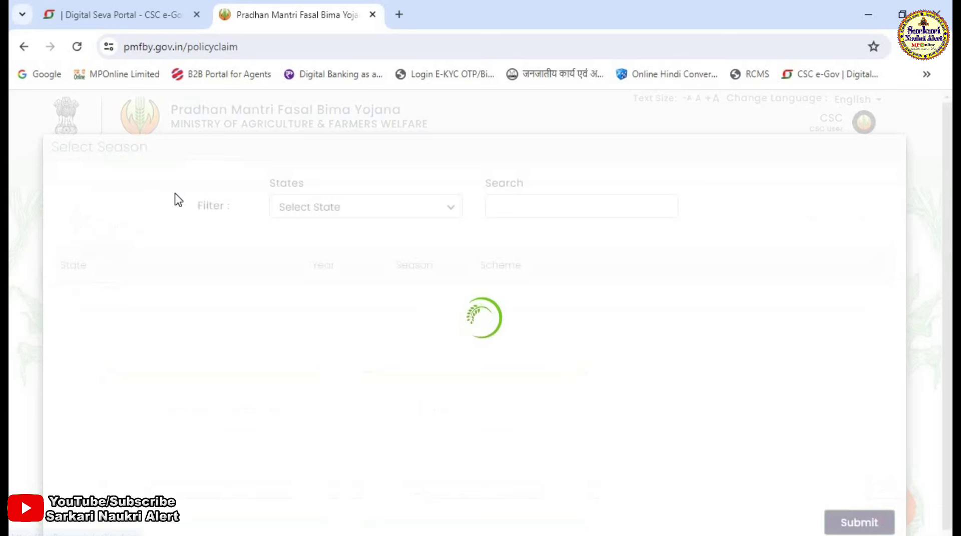
click(363, 209)
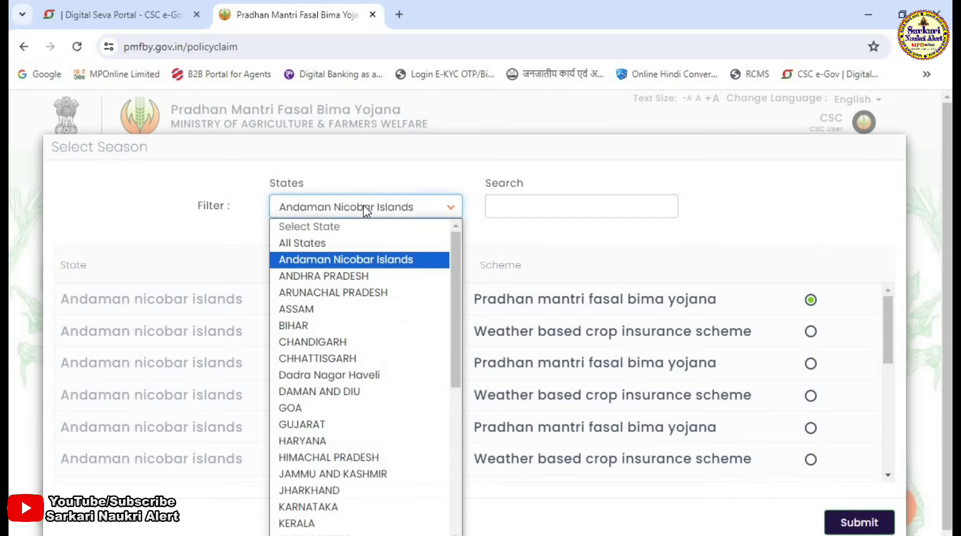
key(m)
key(Return)
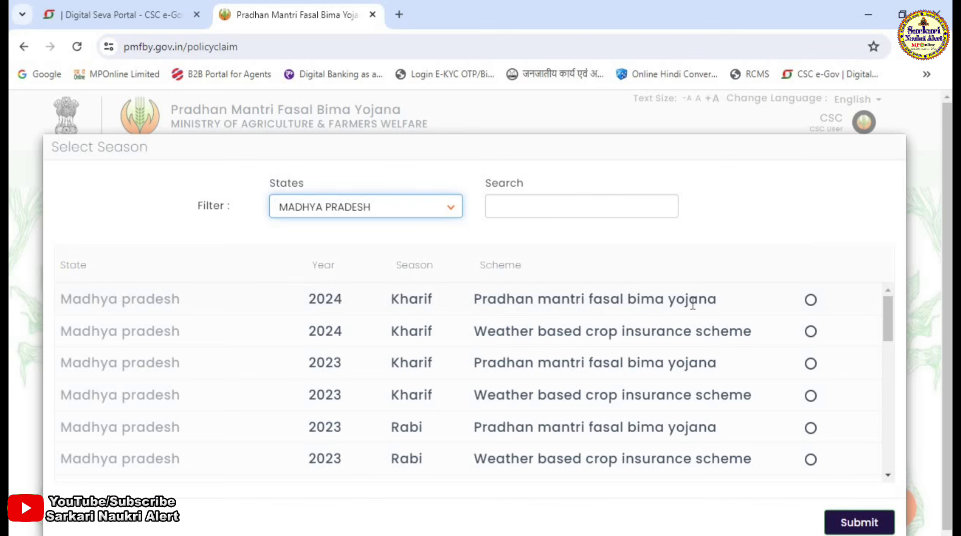
click(810, 302)
click(810, 301)
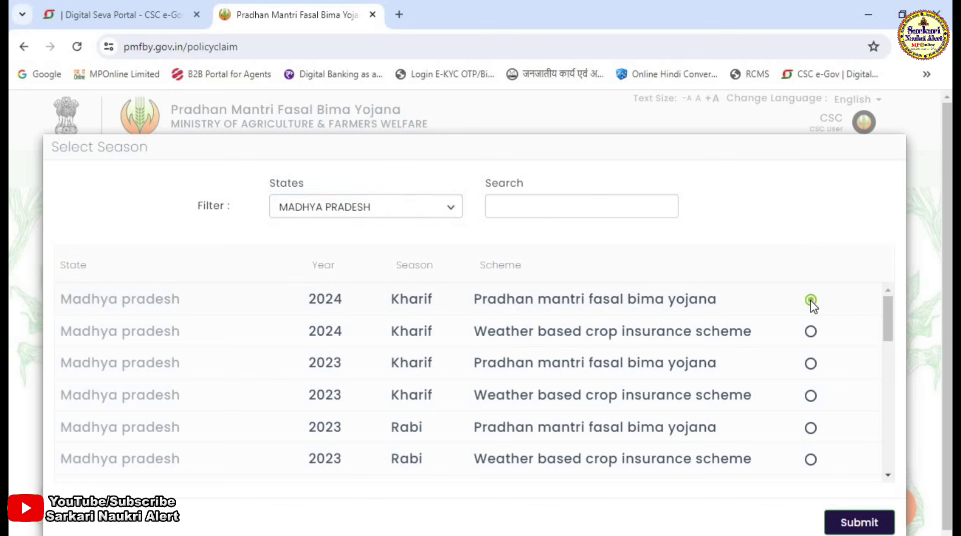
click(854, 524)
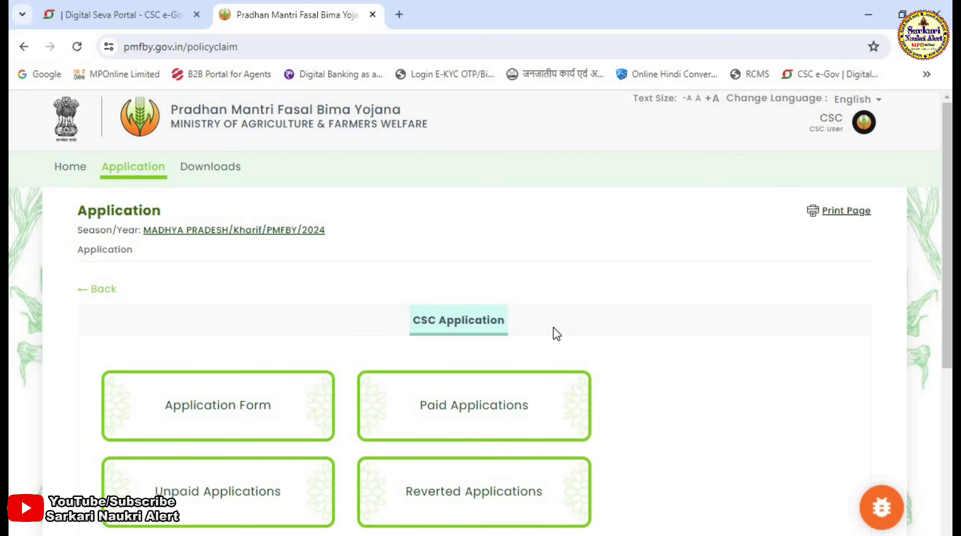
- Open the Application Form from the CSC Application options
scroll(554, 328, down, 2)
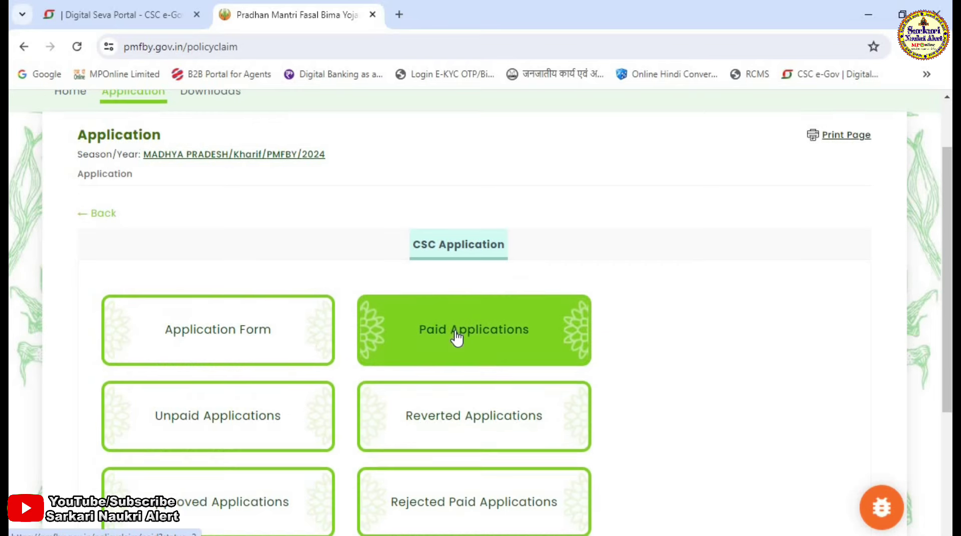
scroll(454, 338, down, 2)
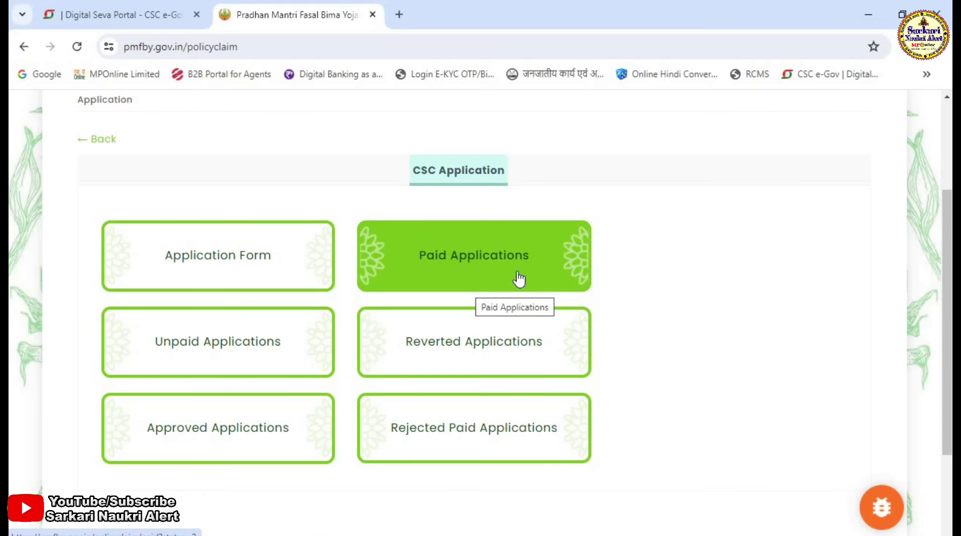
scroll(534, 296, up, 2)
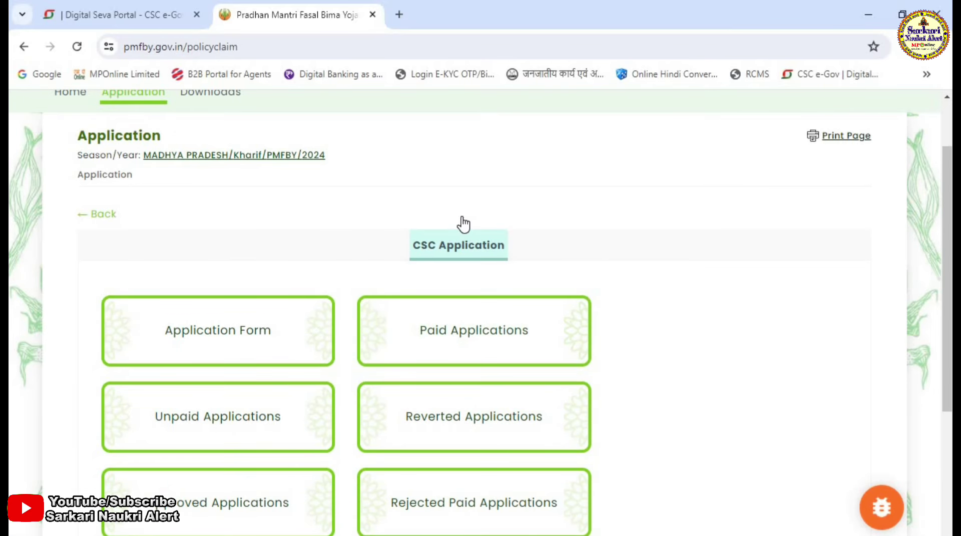
click(220, 343)
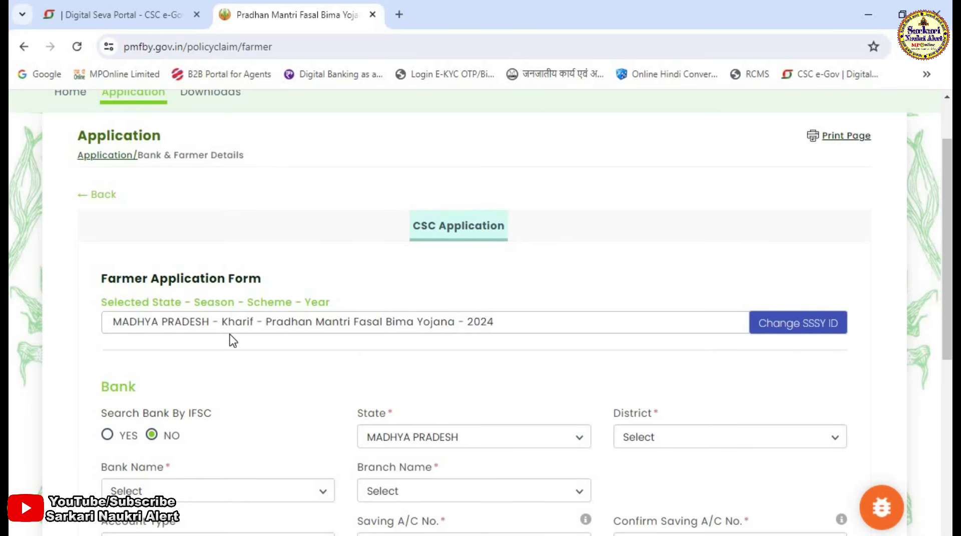
scroll(232, 341, down, 2)
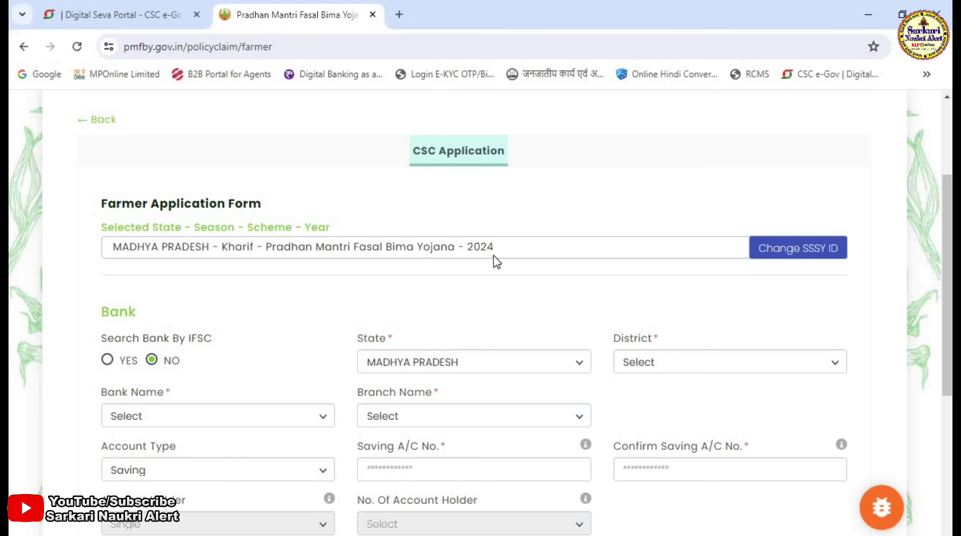
scroll(494, 261, down, 1)
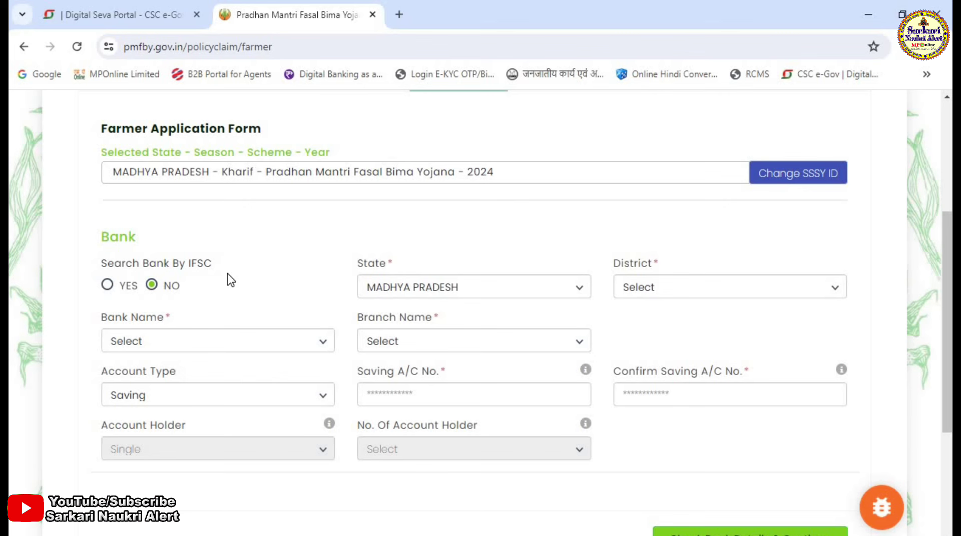
click(107, 286)
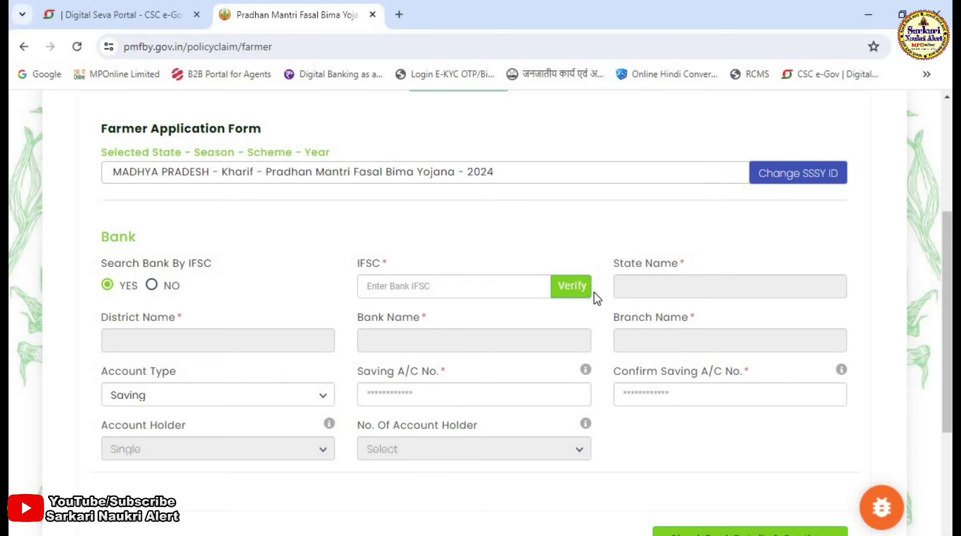
click(154, 285)
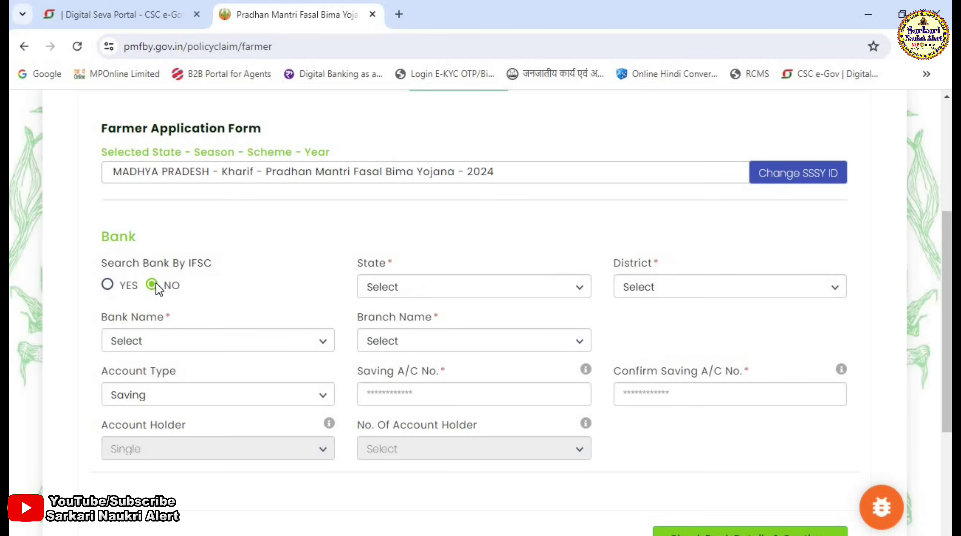
click(461, 293)
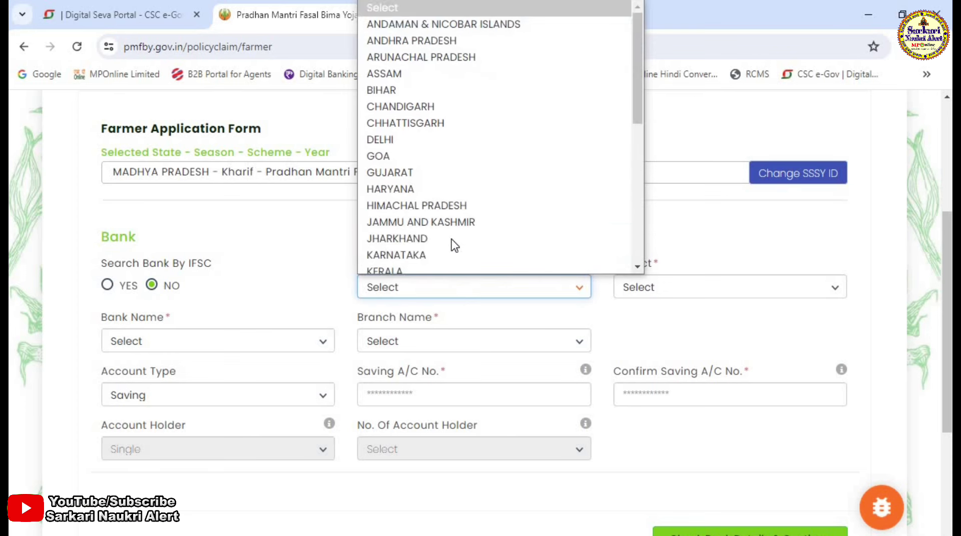
click(696, 318)
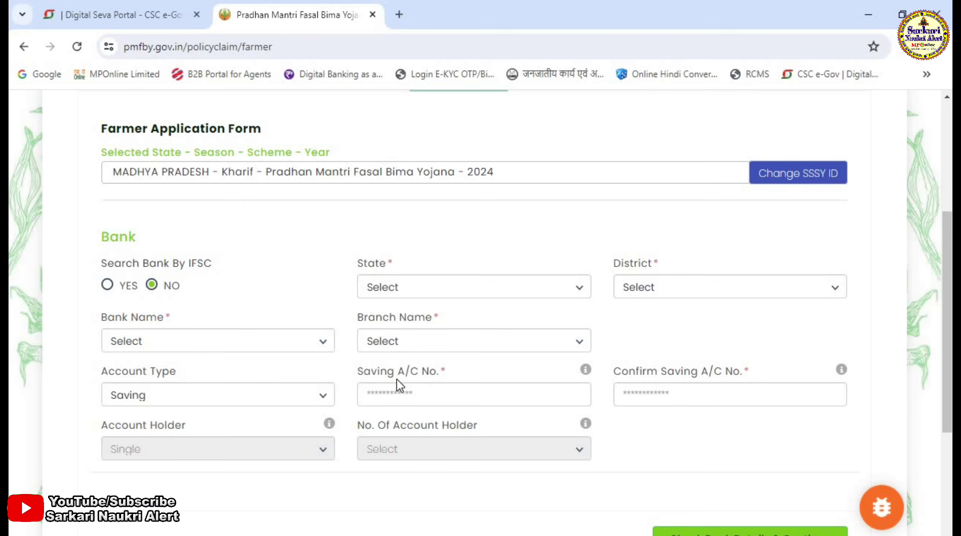
- Enable bank search by IFSC, enter SBIN0030042 and verify it to fill in the bank details
click(107, 286)
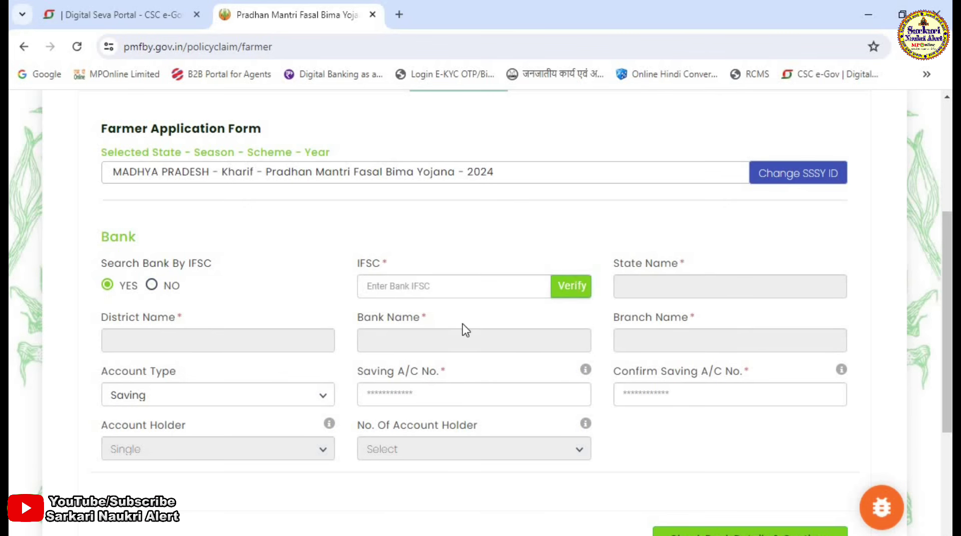
click(426, 287)
text(sbin)
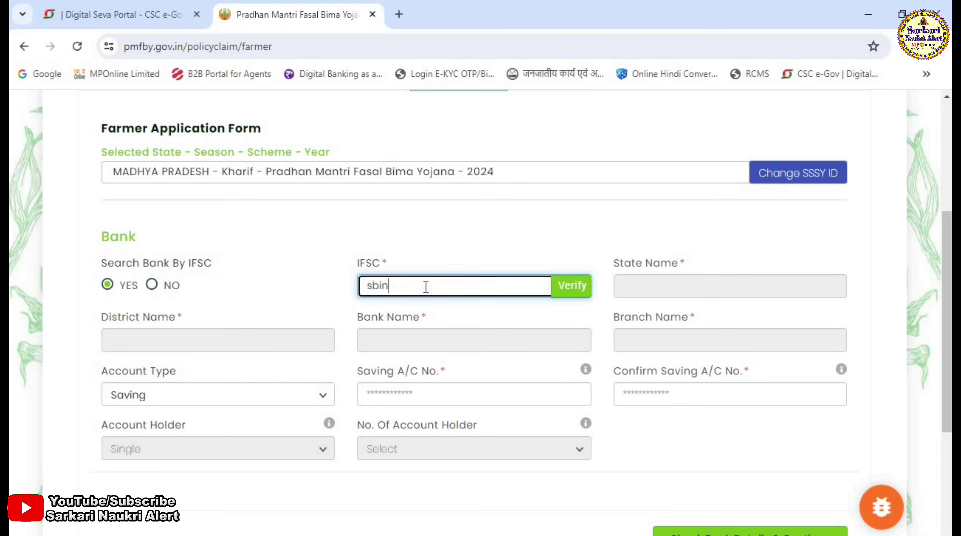
text(30042)
key(Left)
text(00)
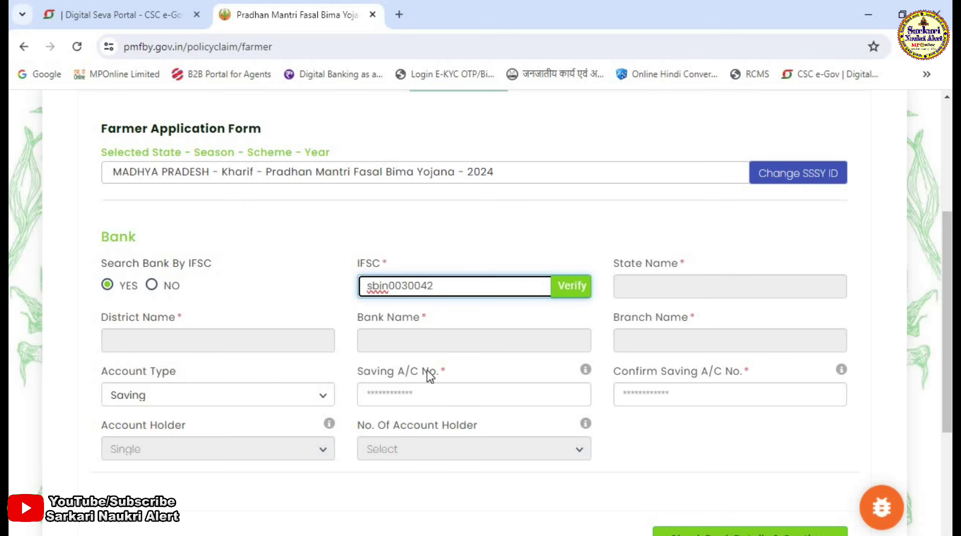
click(571, 287)
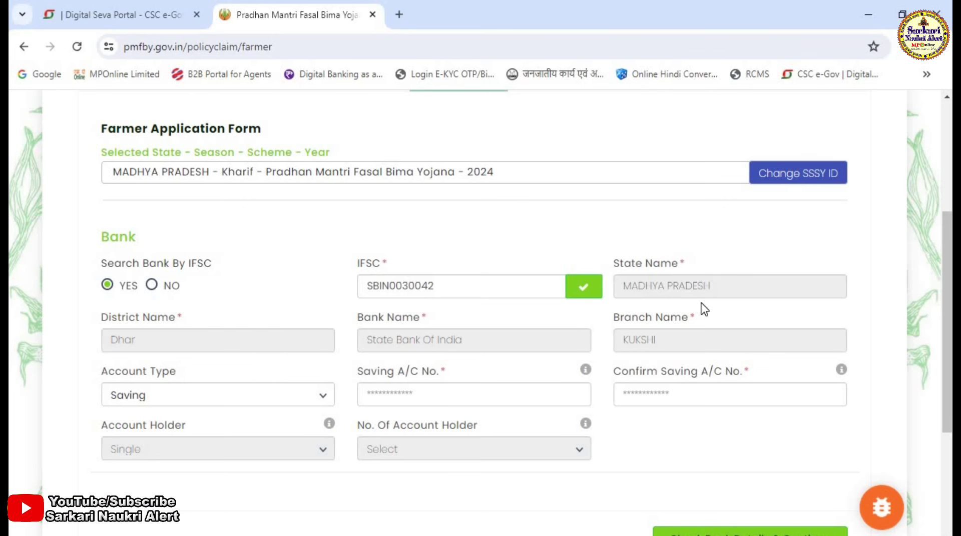
click(130, 398)
click(15, 400)
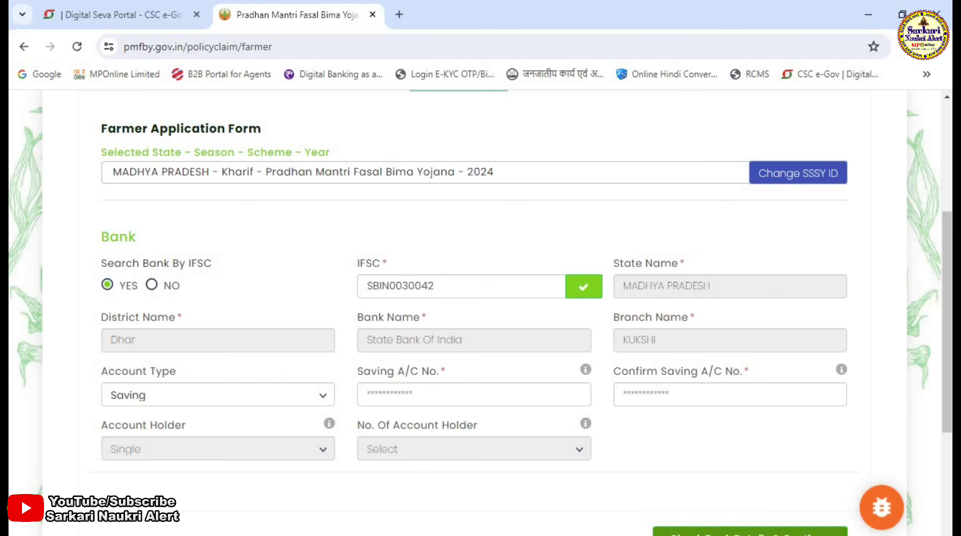
- Set the relation type to S/O in the details of Farmer 1
click(226, 188)
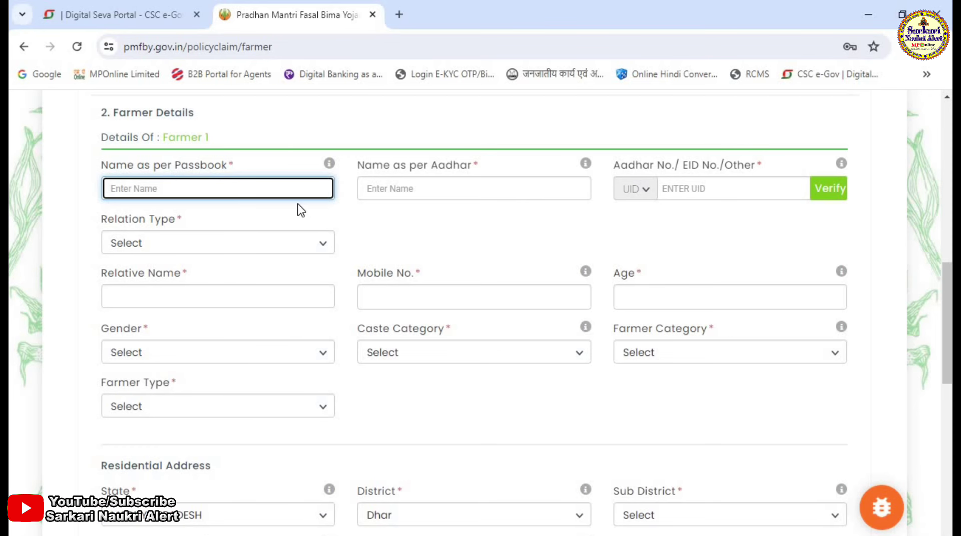
drag(947, 328, 939, 356)
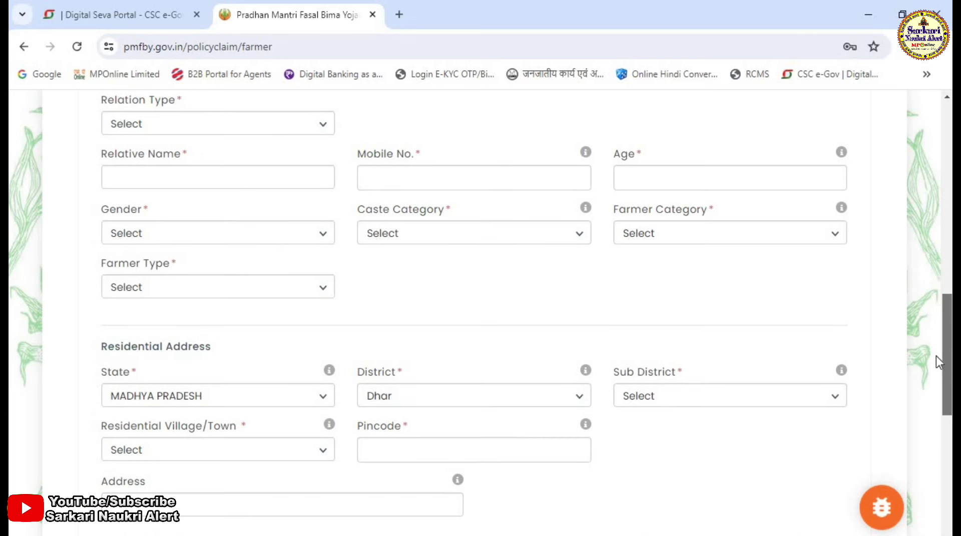
click(194, 127)
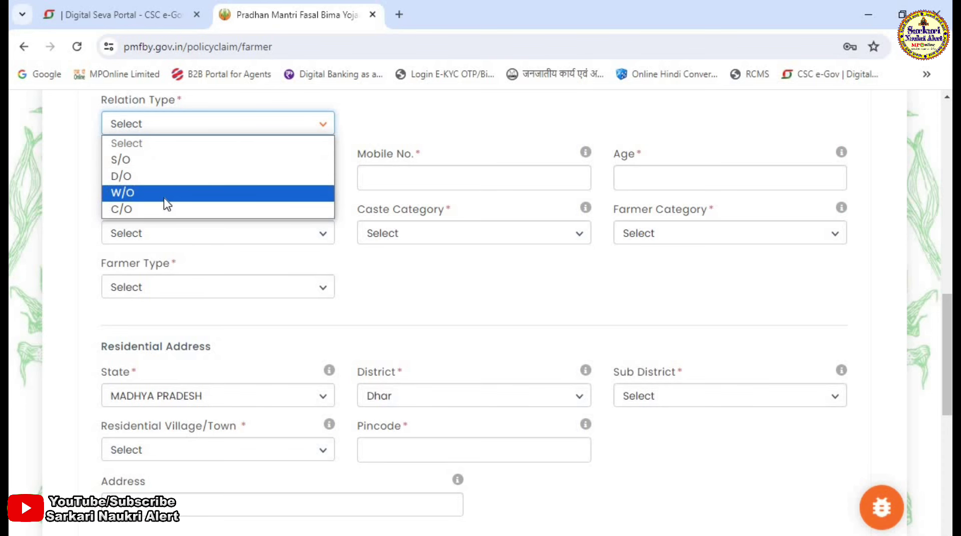
click(164, 163)
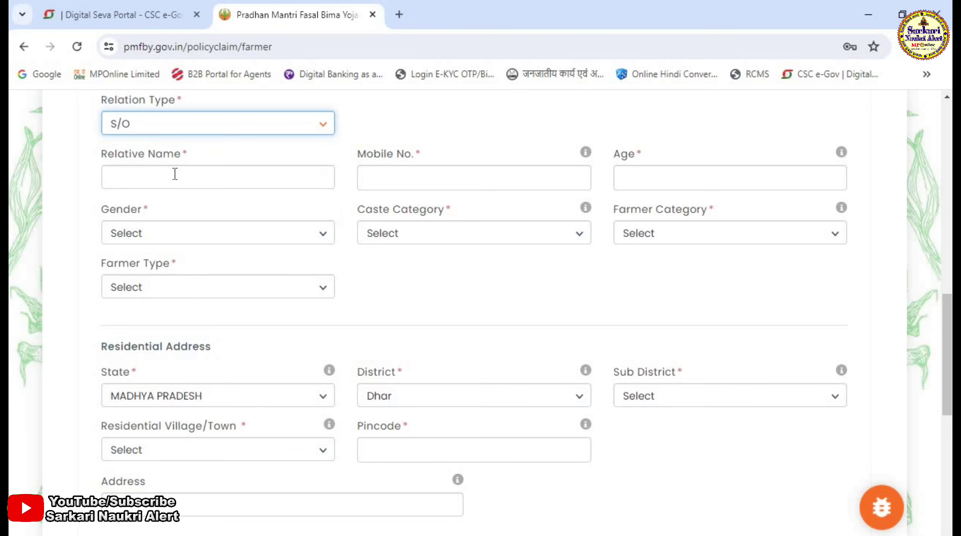
click(149, 123)
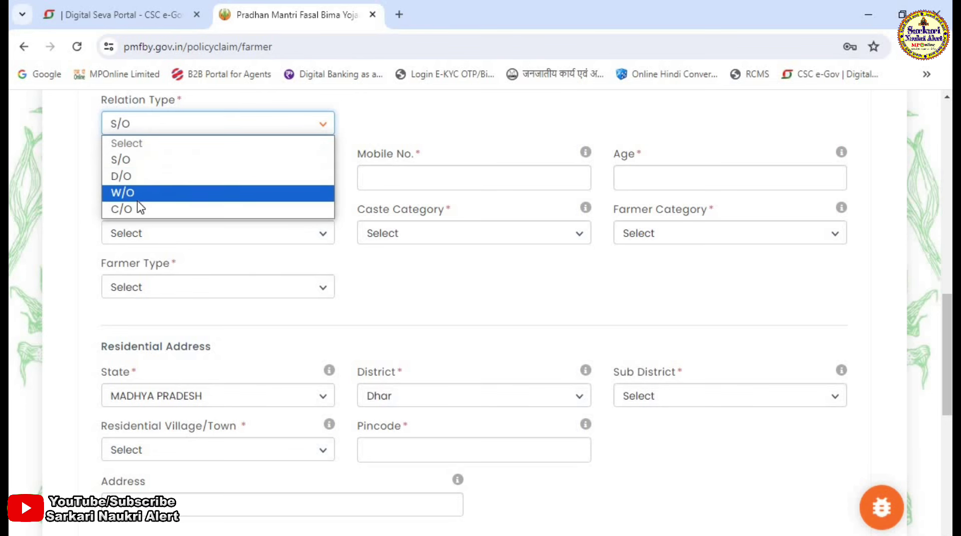
click(80, 186)
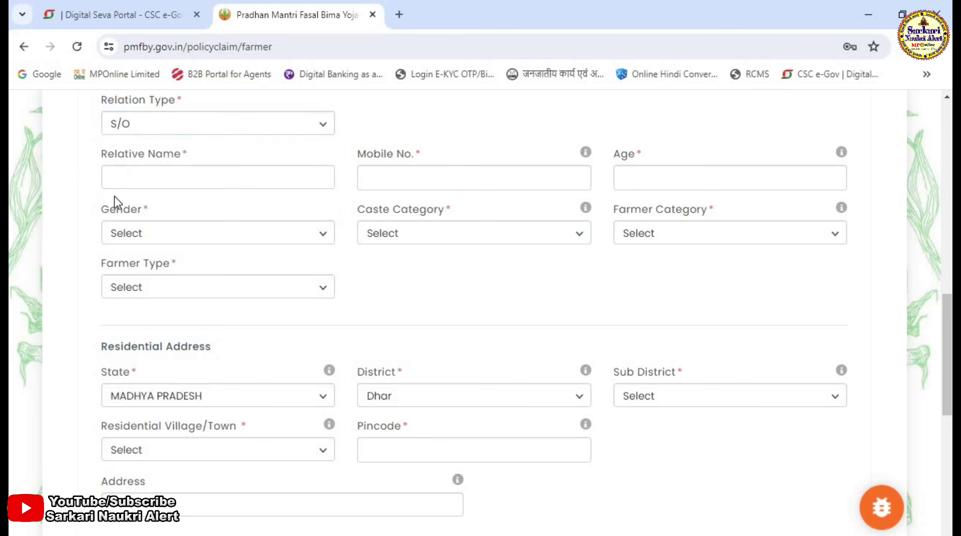
click(142, 125)
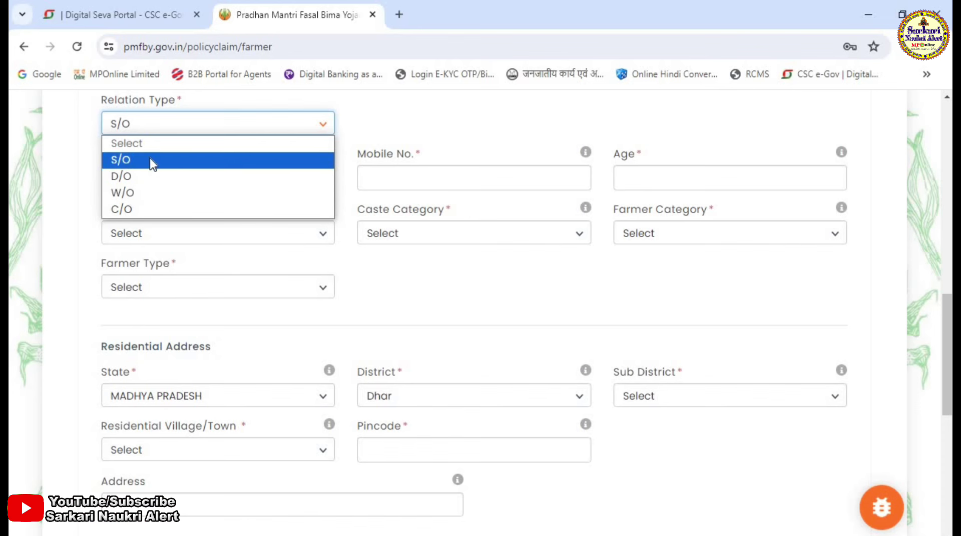
click(151, 160)
click(120, 182)
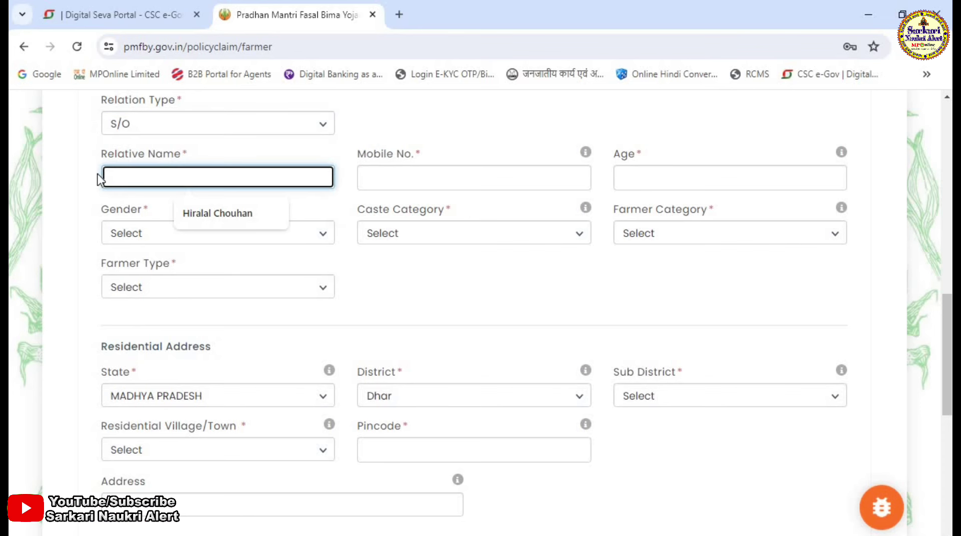
click(77, 170)
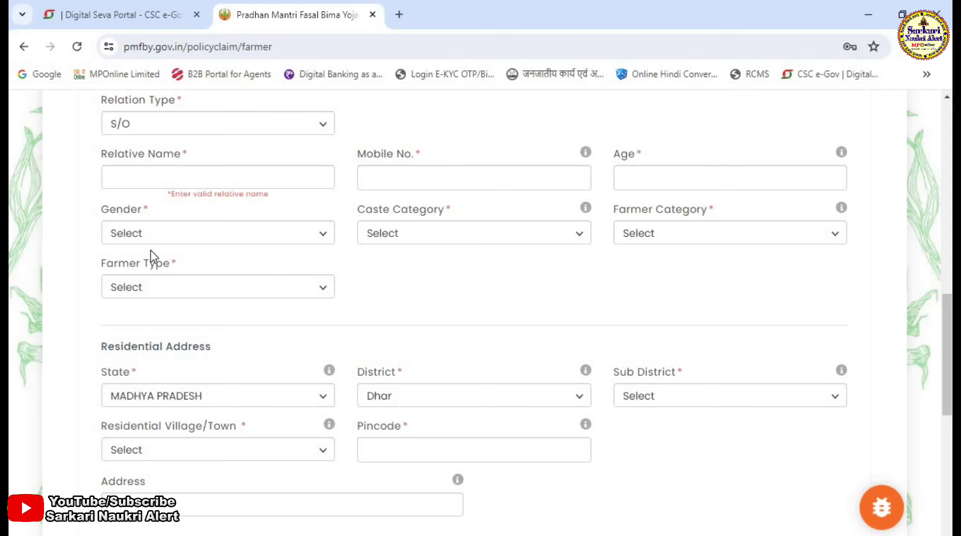
click(160, 240)
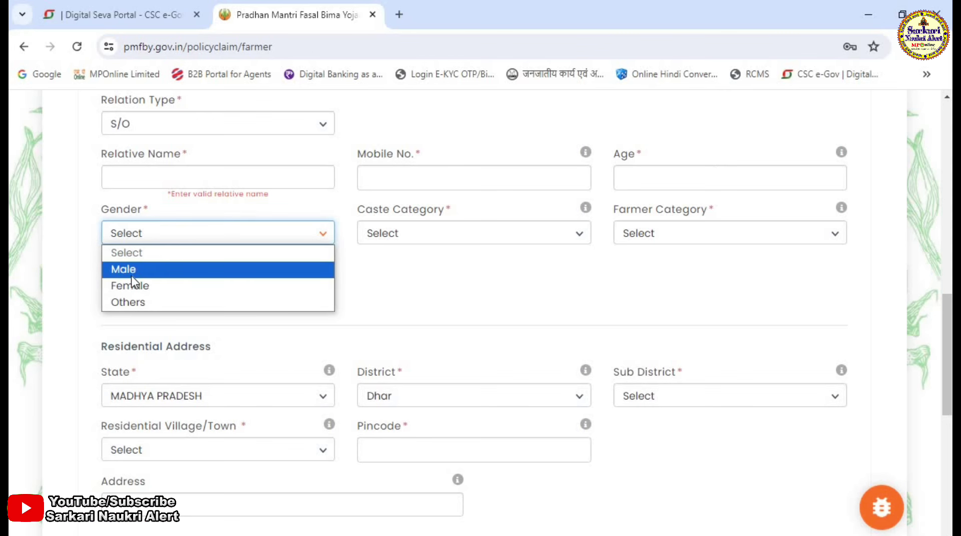
click(85, 270)
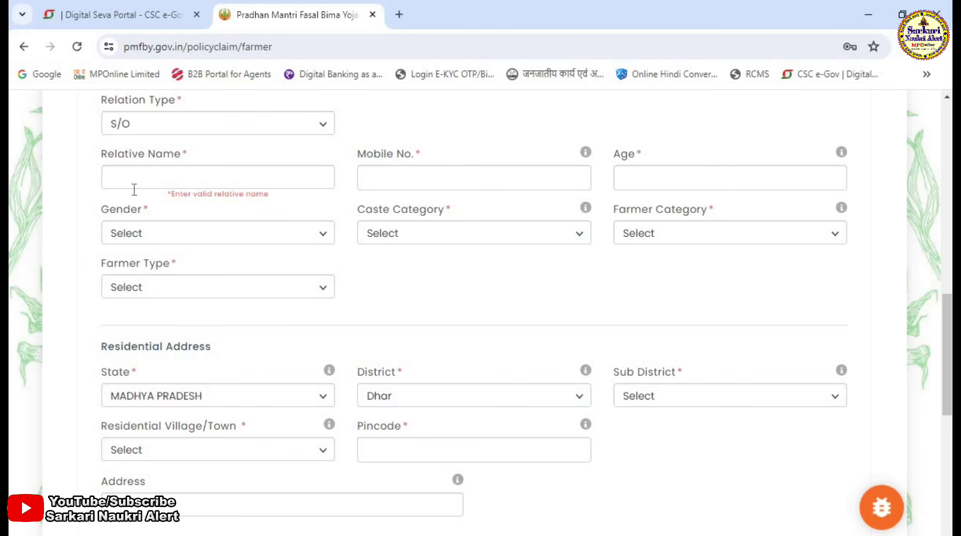
- Set Farmer 1's caste category to OBC, farmer category to Owner and farmer type to Small
click(413, 234)
click(399, 289)
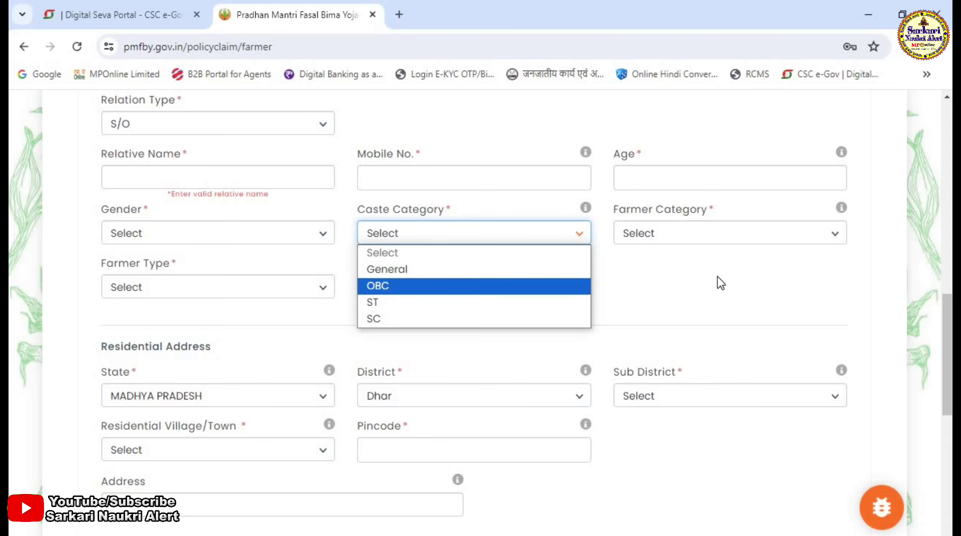
click(697, 231)
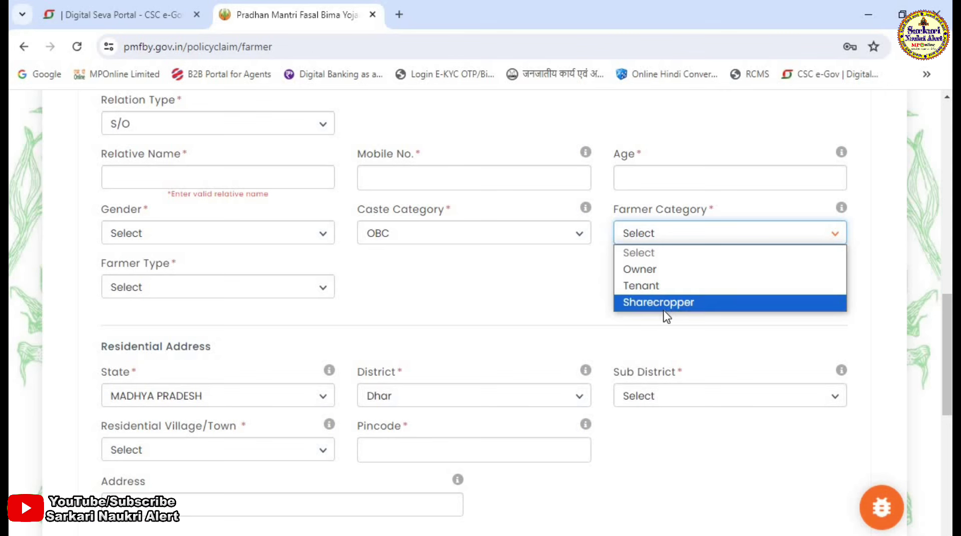
click(655, 269)
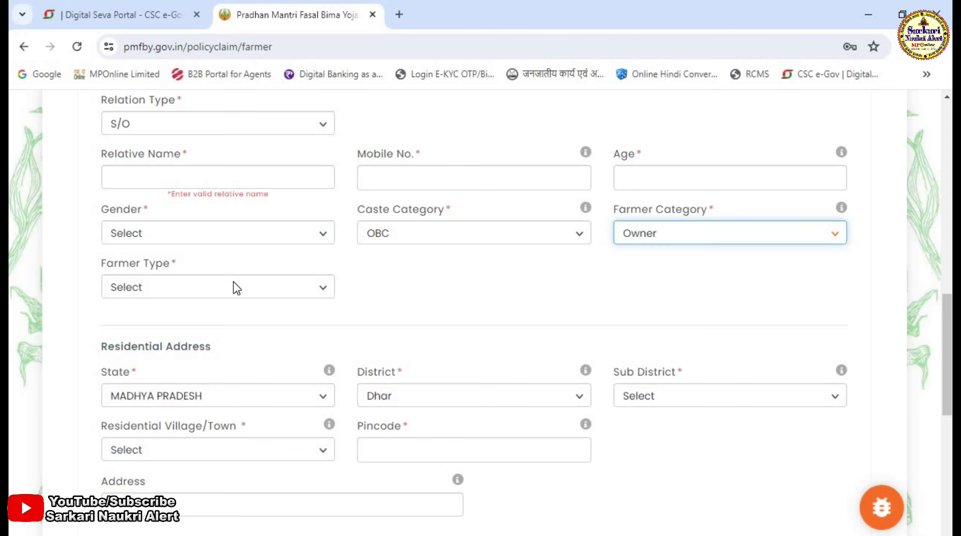
click(706, 237)
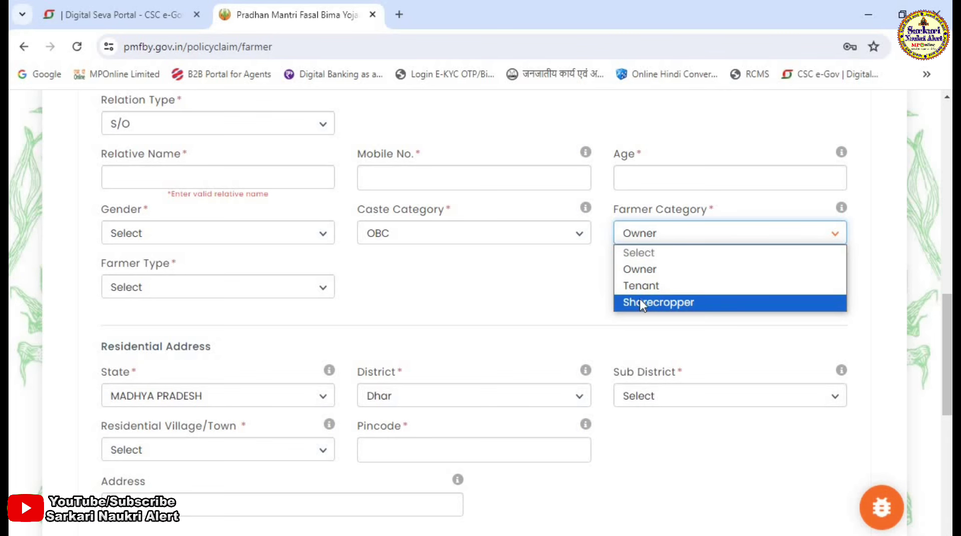
click(444, 279)
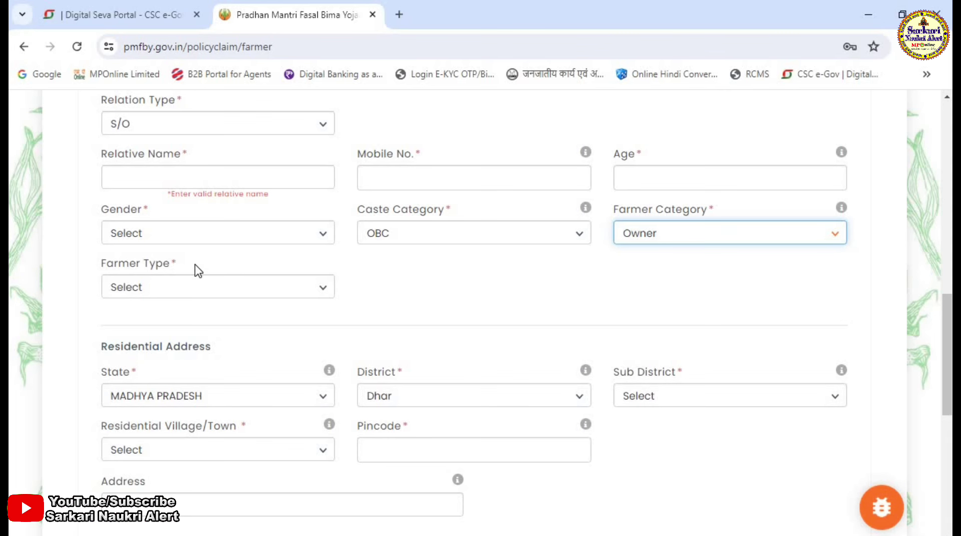
click(150, 294)
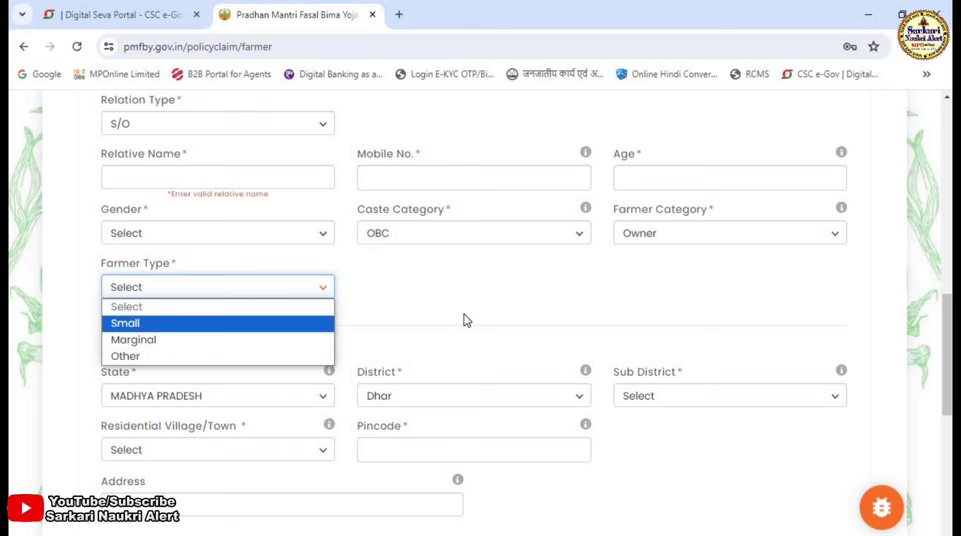
click(128, 323)
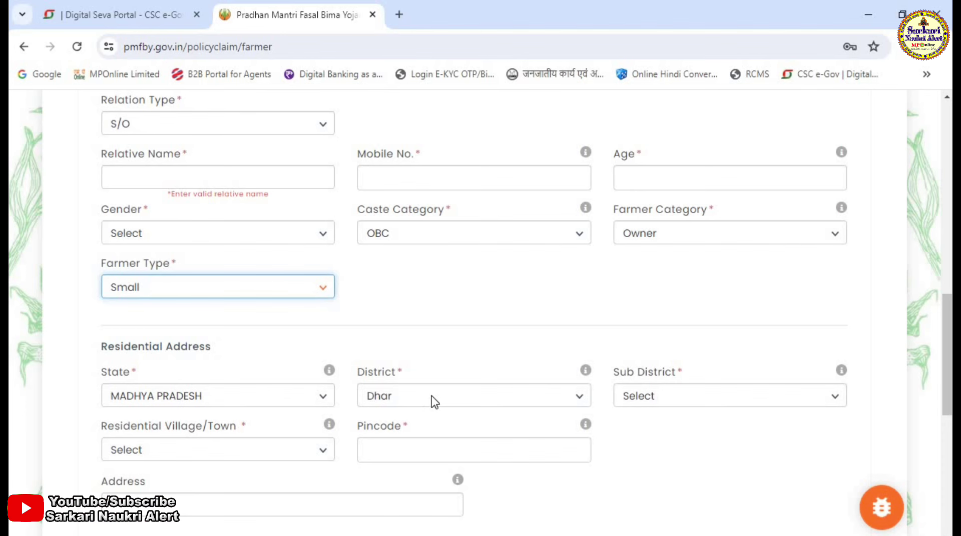
- Set the sub district of the residential address to Kukshi and look through the village choices
click(744, 404)
key(Up)
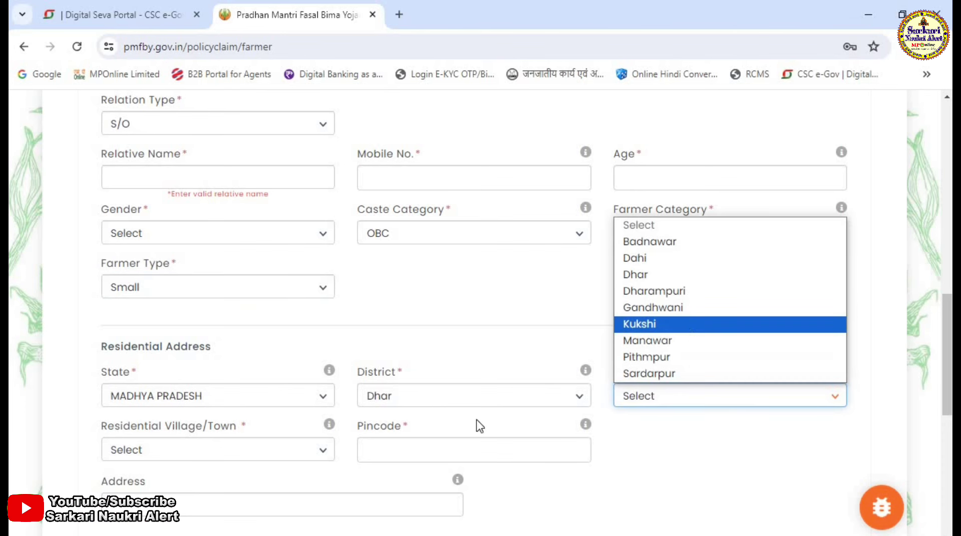
key(Return)
click(223, 450)
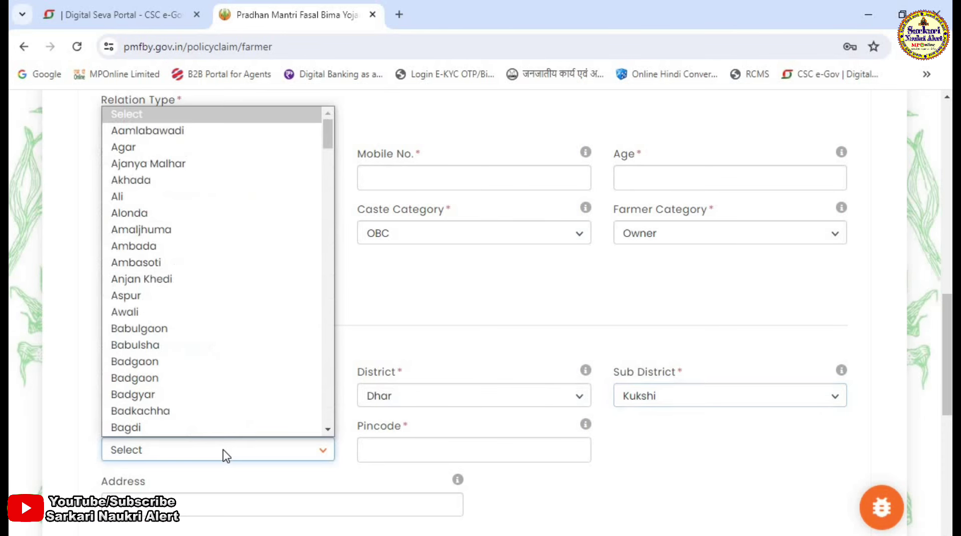
click(534, 448)
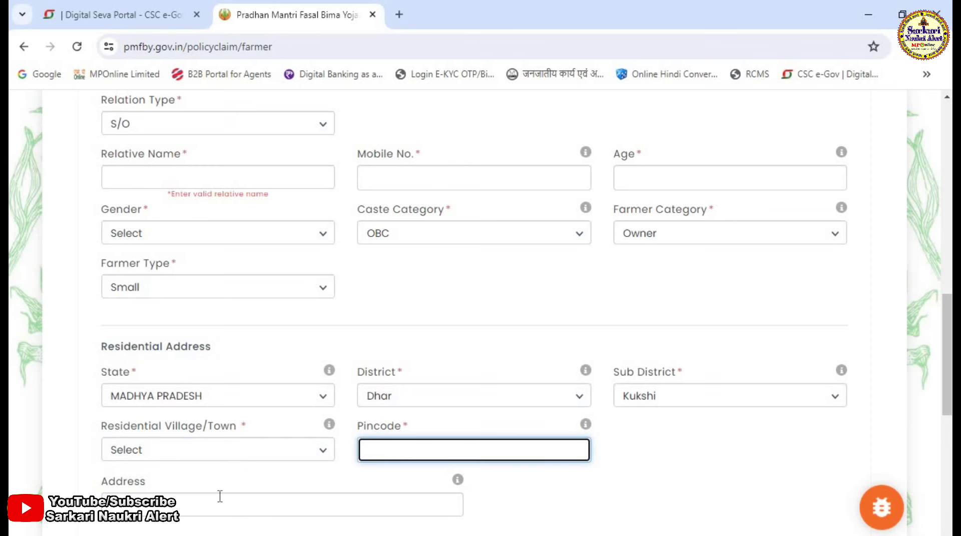
- Try the Declare Nominee Later option in the nominee details, then clear it
scroll(356, 489, down, 3)
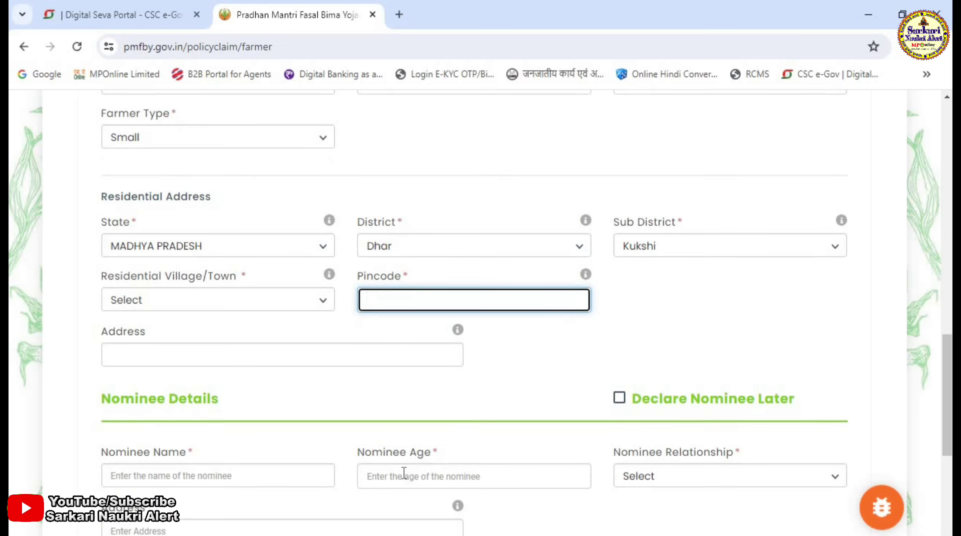
scroll(404, 476, down, 2)
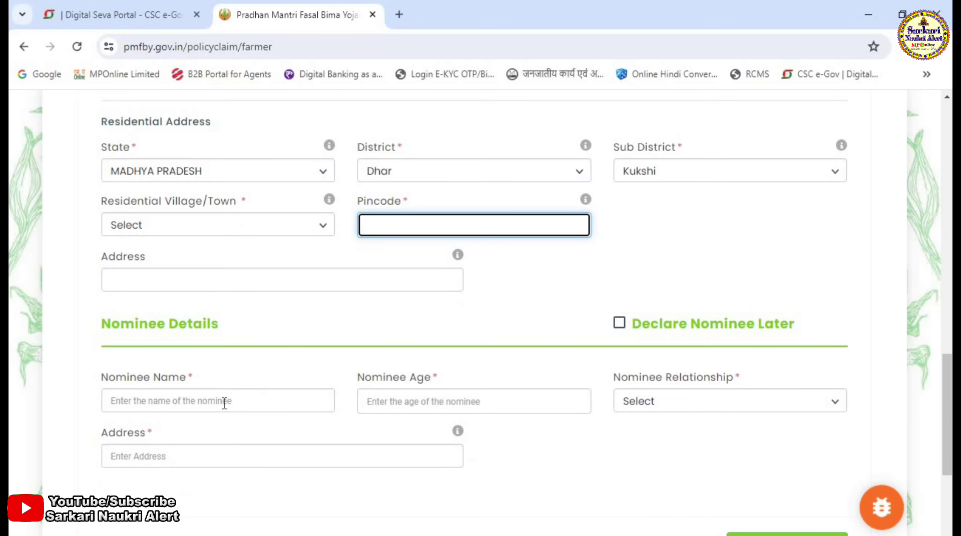
click(618, 324)
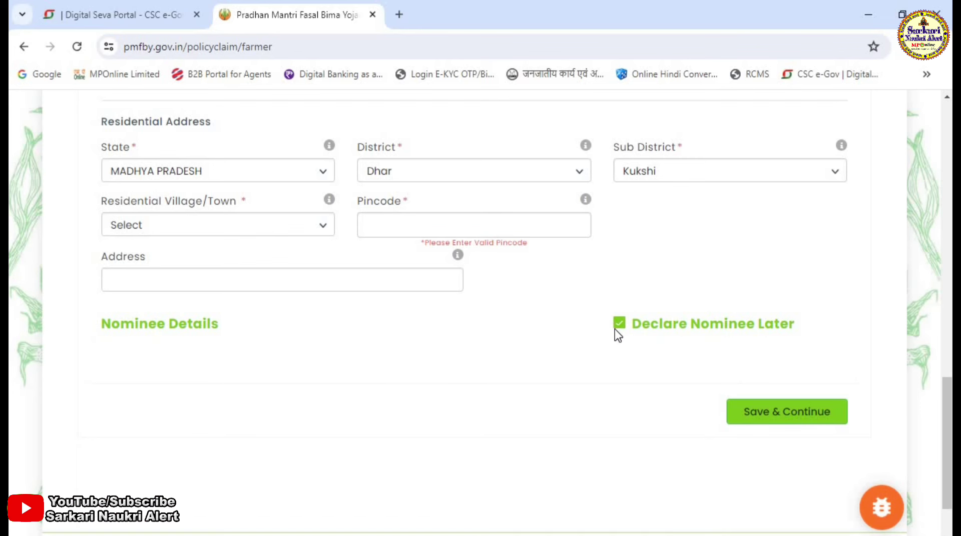
click(617, 327)
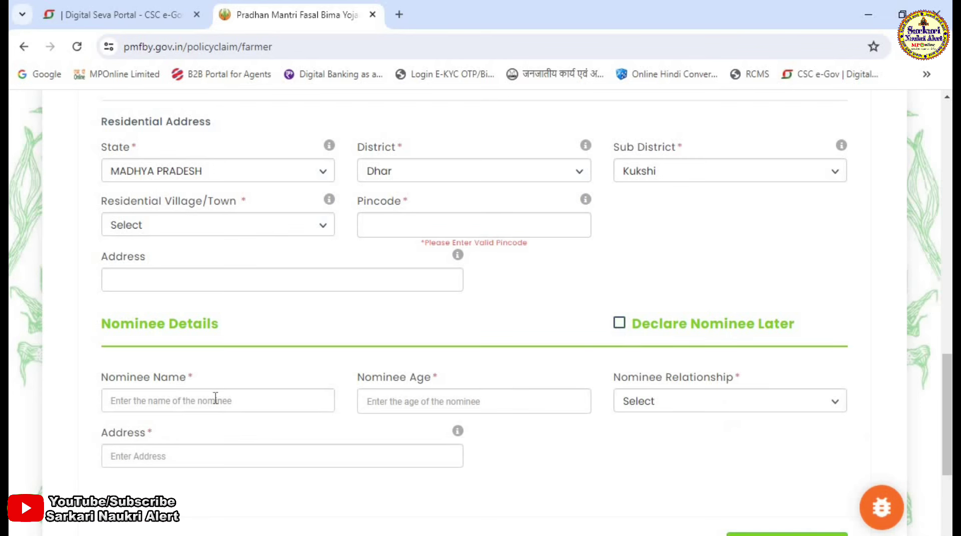
- Save the farmer details and continue to the Crop Details section
scroll(783, 488, down, 2)
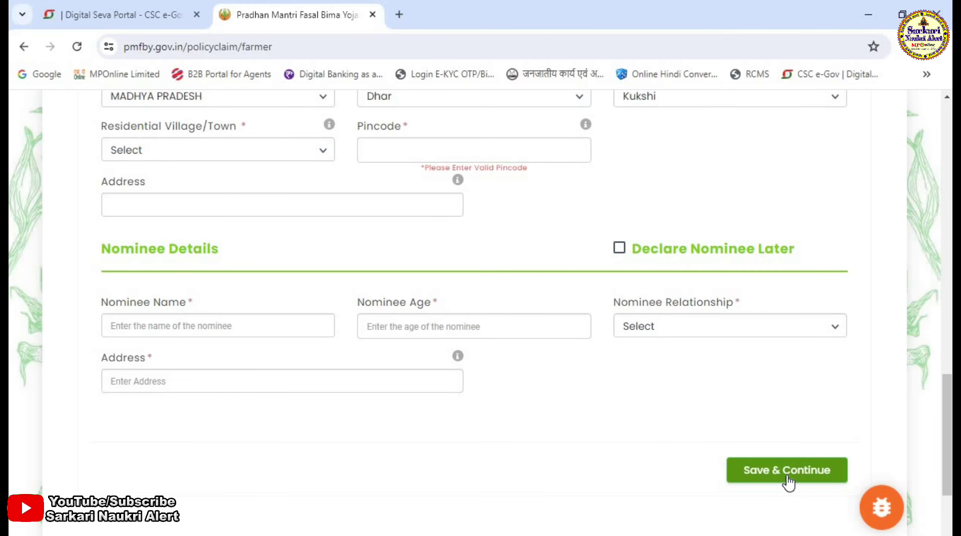
click(786, 477)
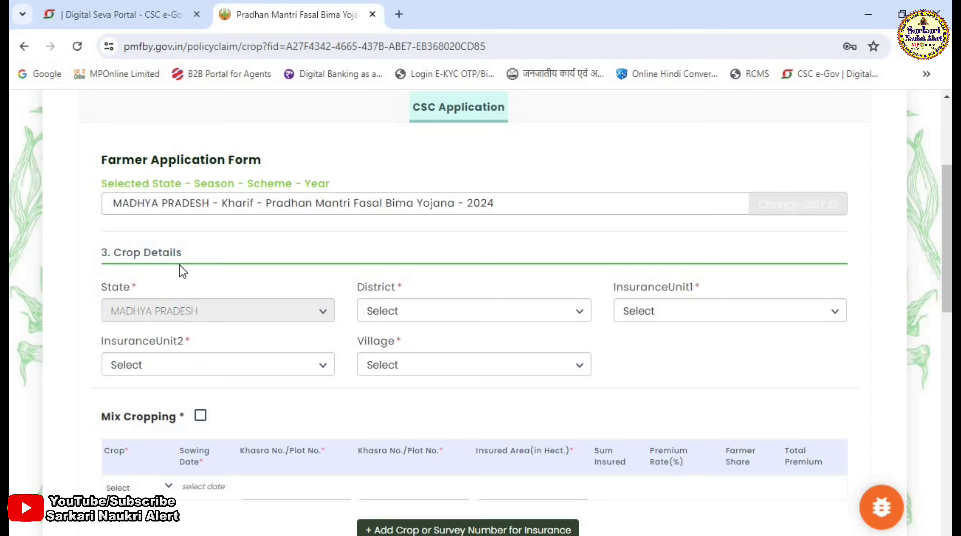
- Set the district to Dhar and InsuranceUnit1 to Kukshi in the crop details
scroll(478, 392, down, 1)
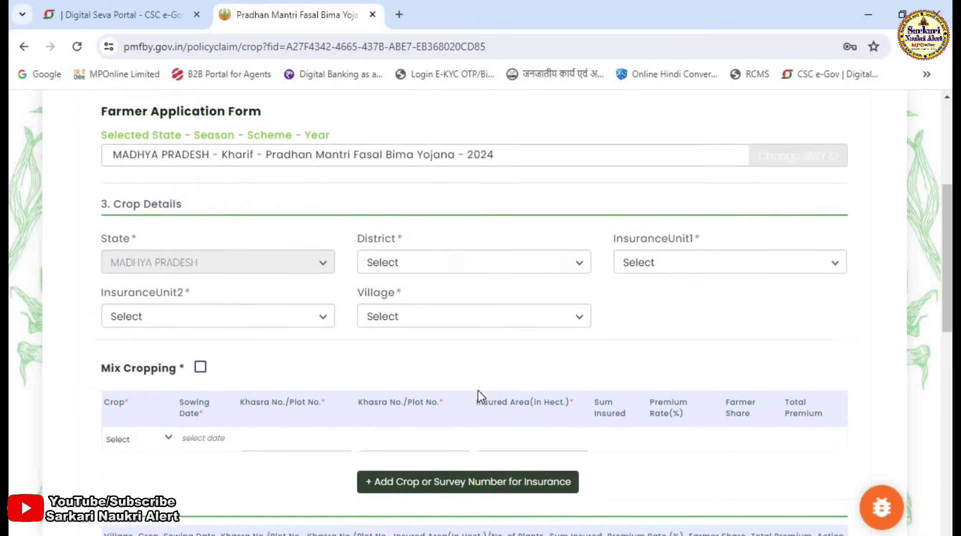
scroll(478, 391, down, 1)
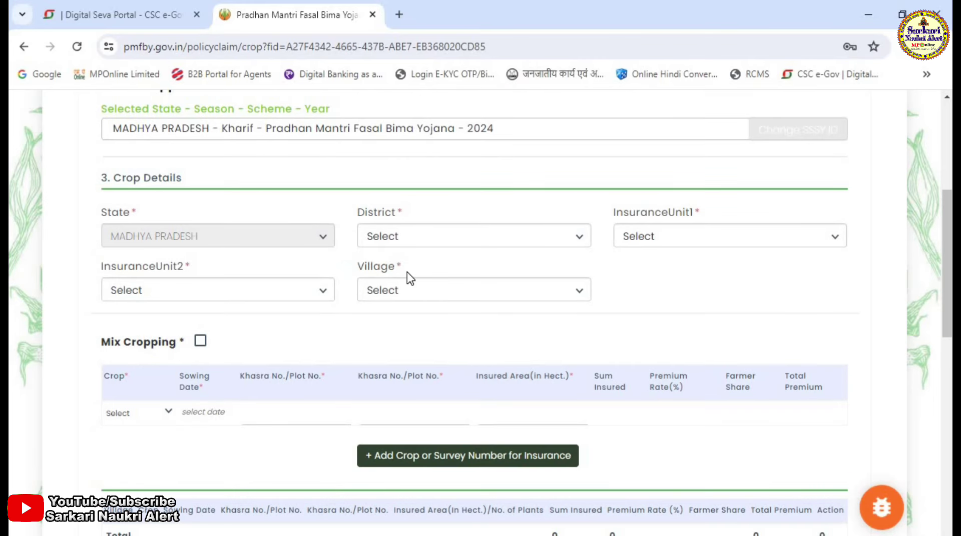
click(403, 237)
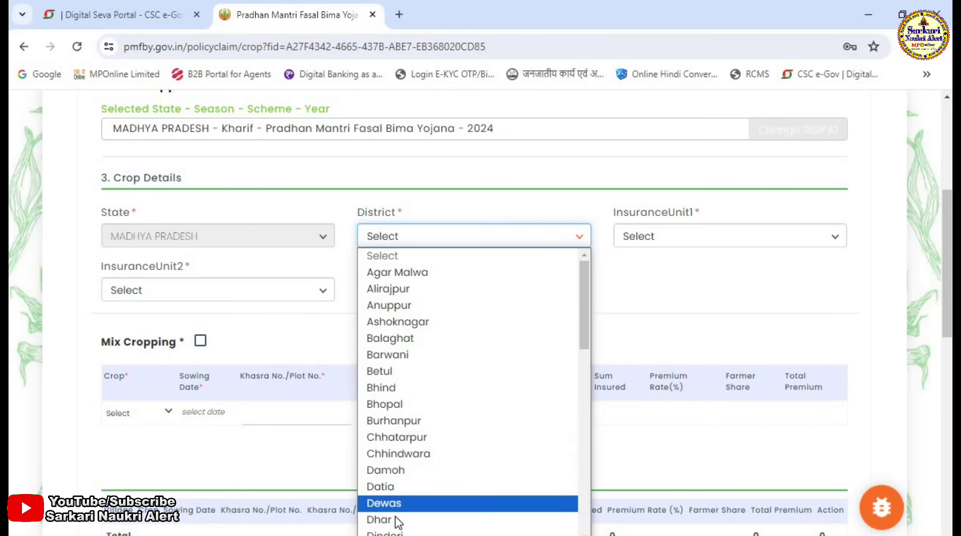
key(Return)
click(683, 237)
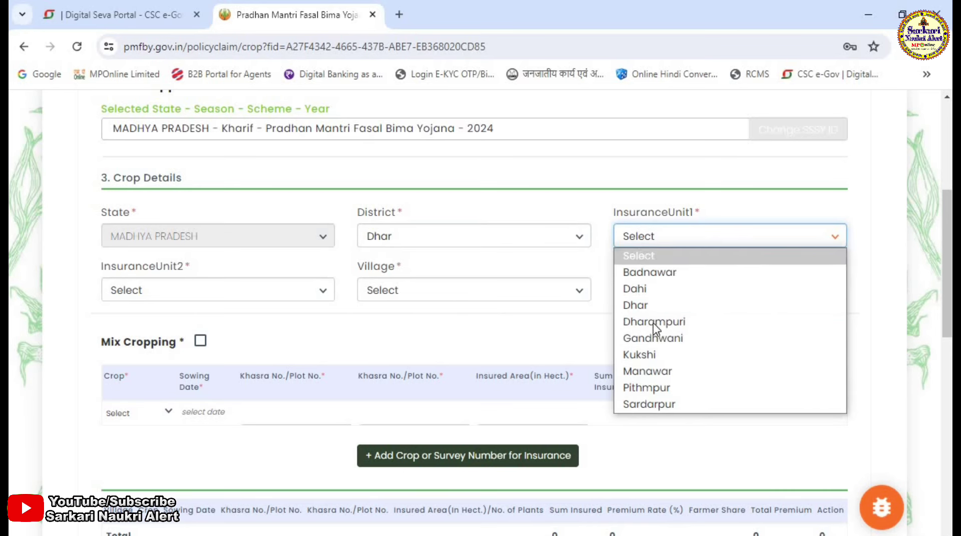
click(645, 356)
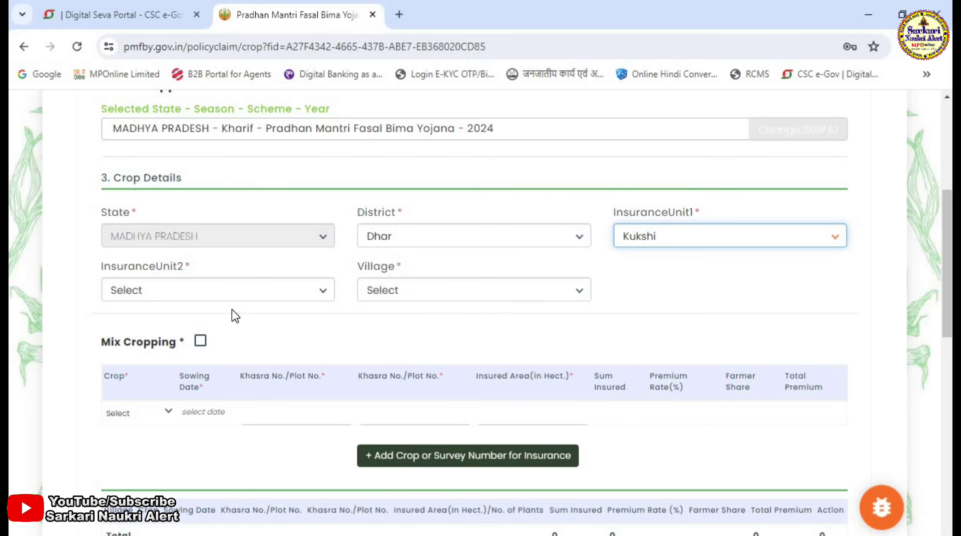
- Choose Kapsi as InsuranceUnit2 and Kapasi as the village in the crop details
click(207, 297)
key(k)
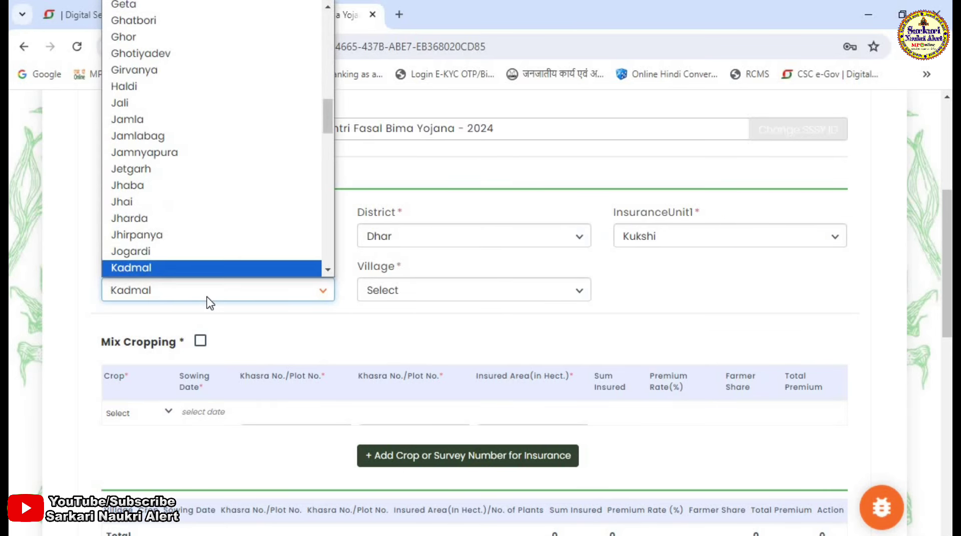
key(Down)
key(Down)
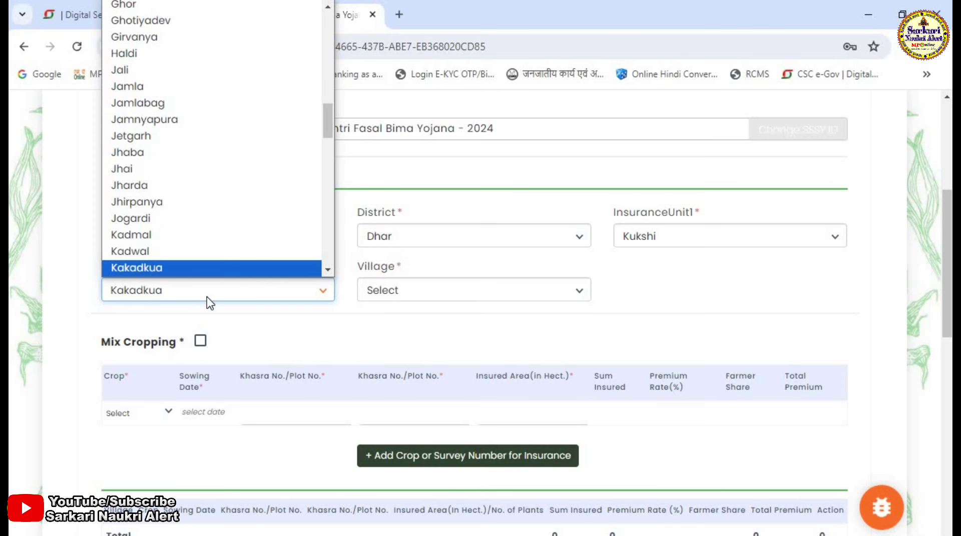
key(Down)
key(Down)
key(Down)
key(Down)
key(Down)
key(Return)
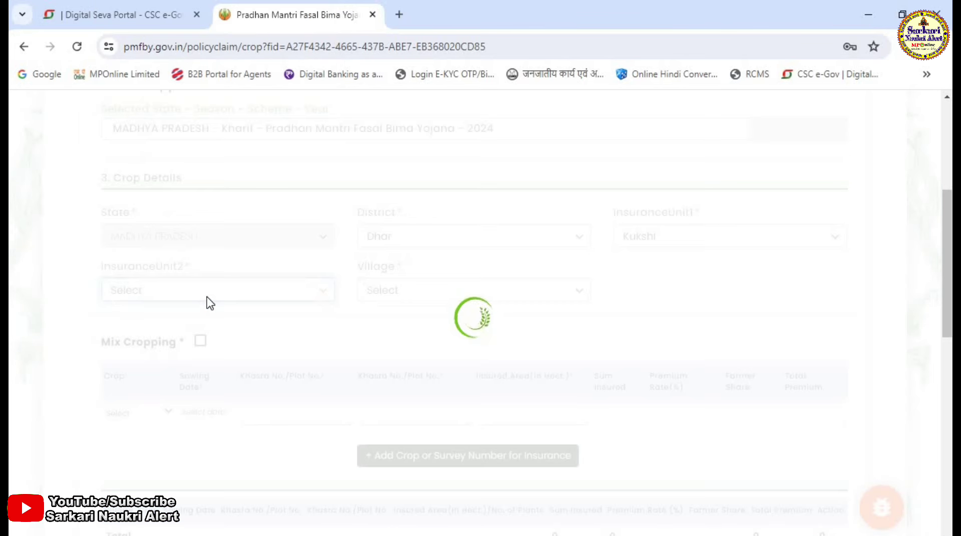
click(374, 295)
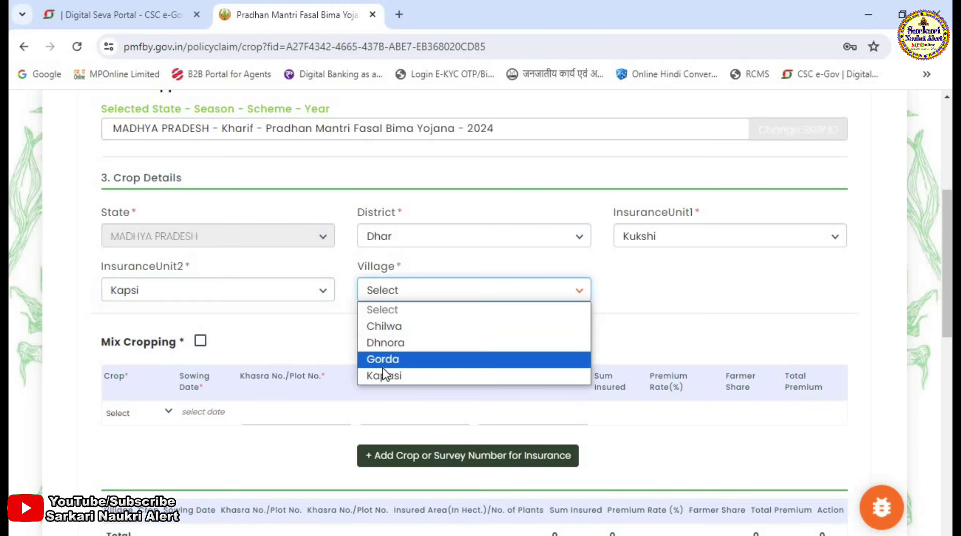
click(386, 376)
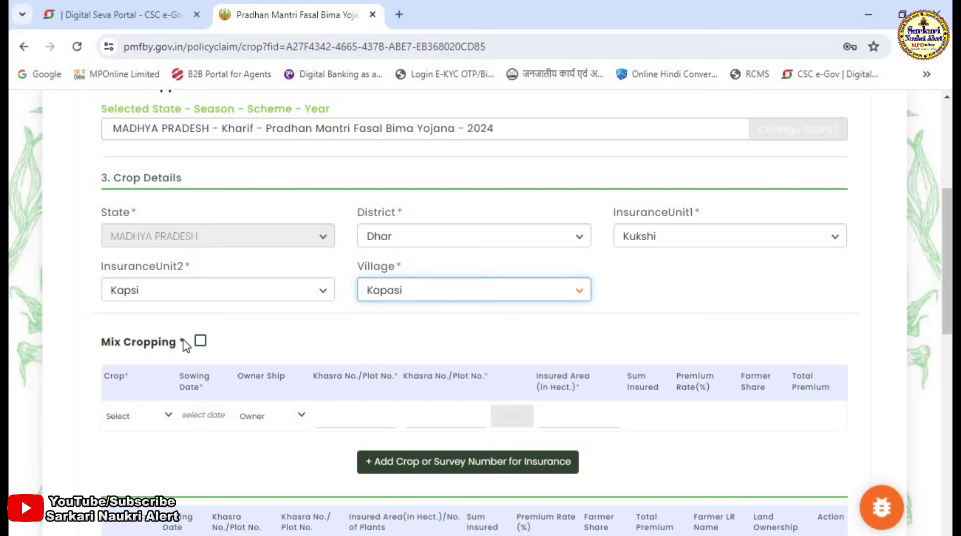
- Try the Mix Cropping option for the crop entry, then clear it
scroll(196, 280, down, 1)
click(200, 269)
click(200, 268)
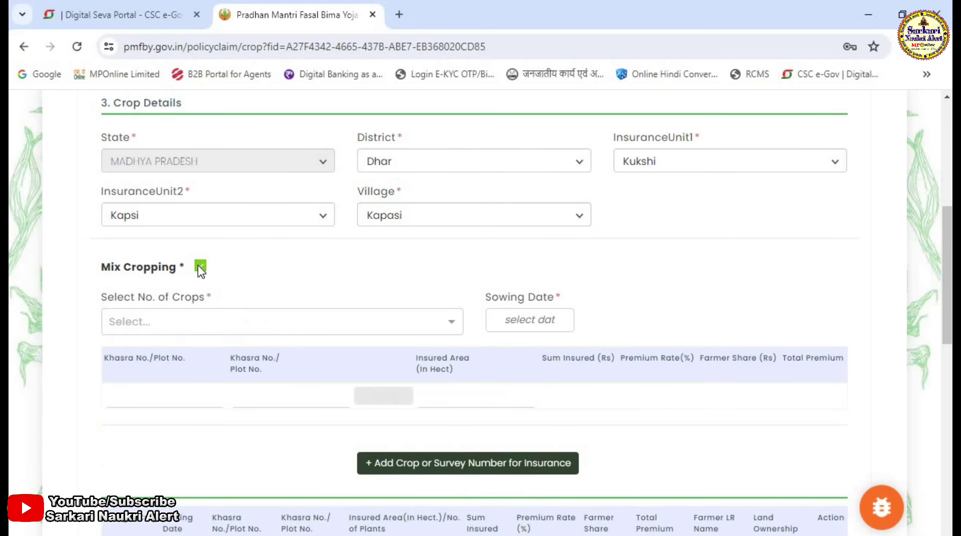
click(199, 266)
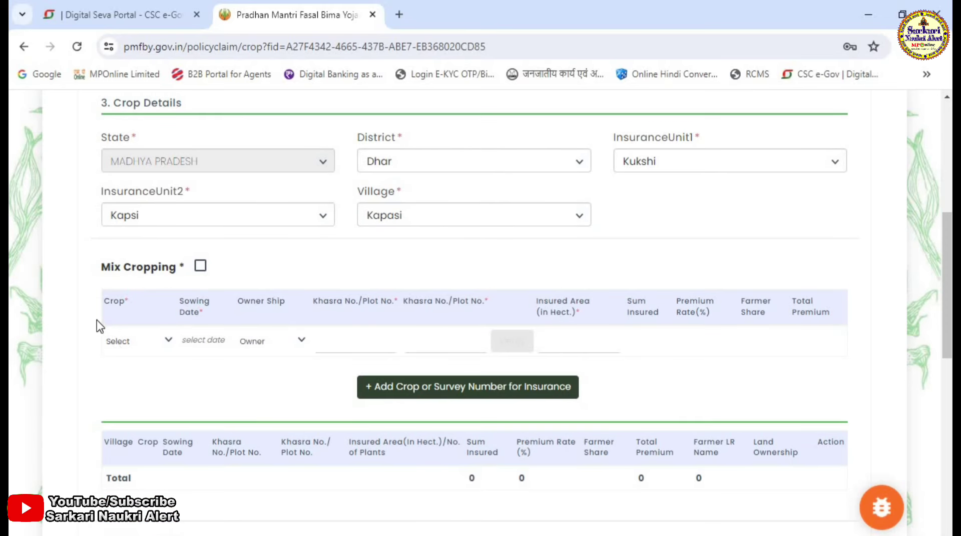
- Select Soybean (Bhat) as the crop and set its sowing date to 27-06-2024
click(163, 339)
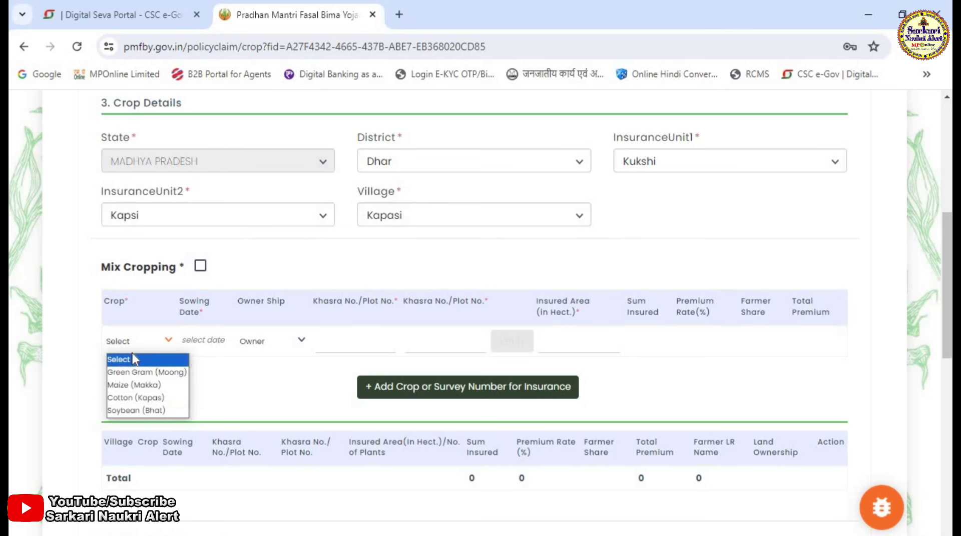
click(136, 411)
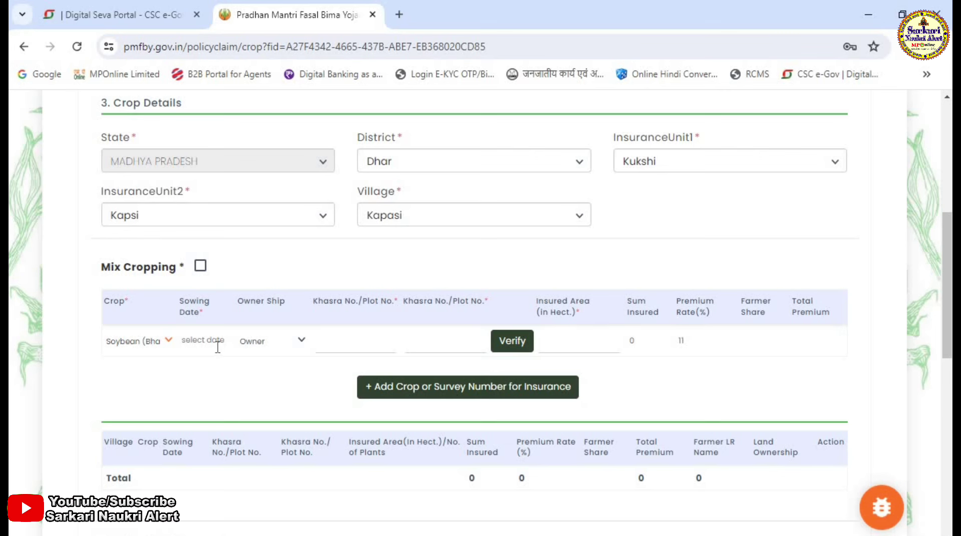
click(207, 339)
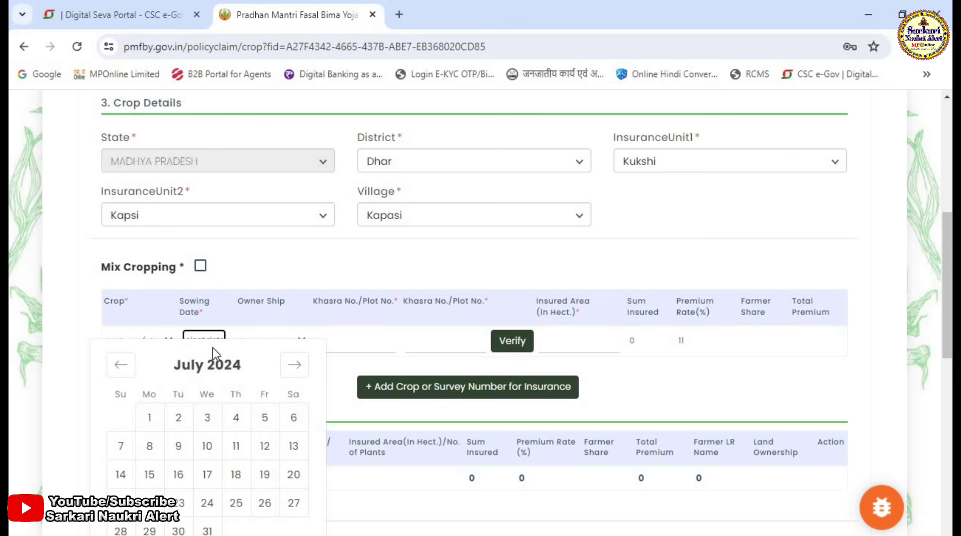
click(120, 365)
scroll(268, 497, down, 2)
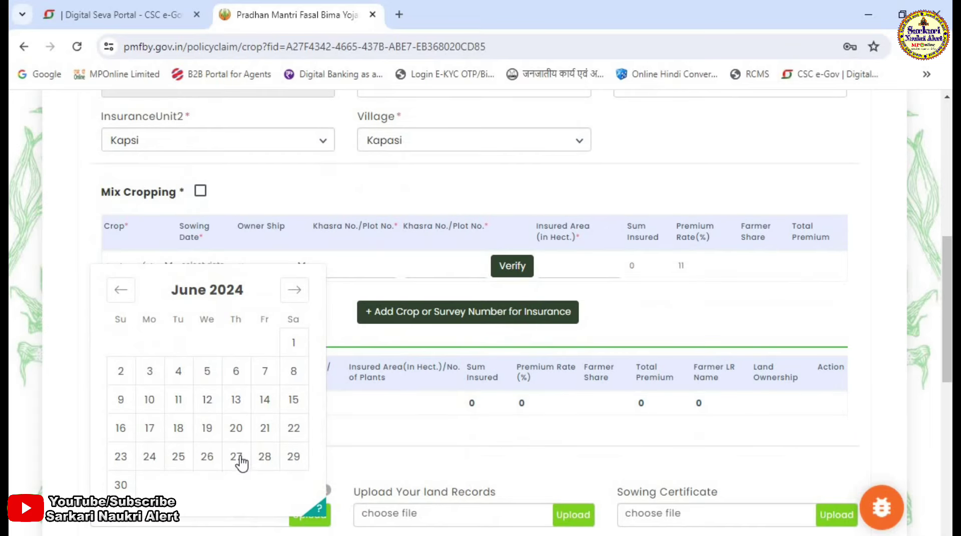
click(236, 456)
scroll(311, 360, up, 2)
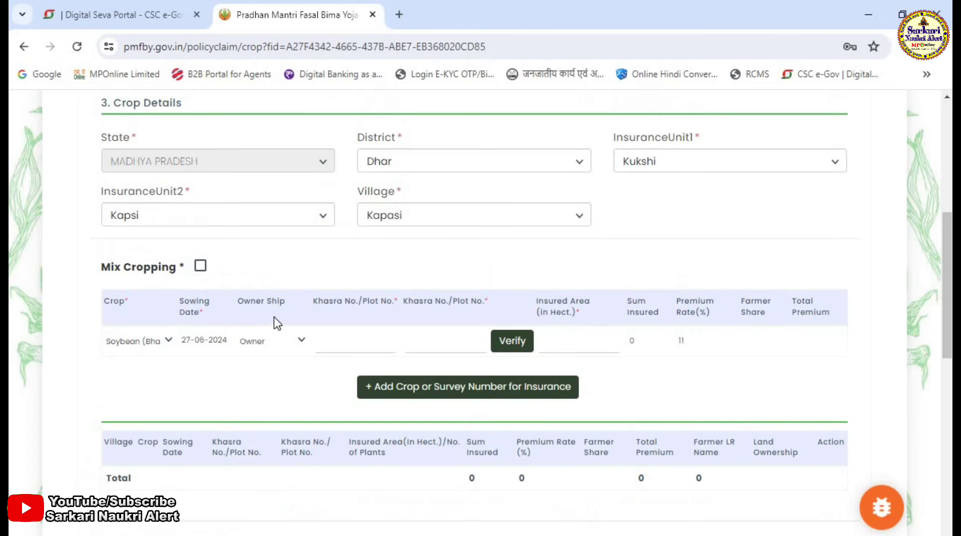
- Open the ownership choices for the soybean crop entry
click(281, 343)
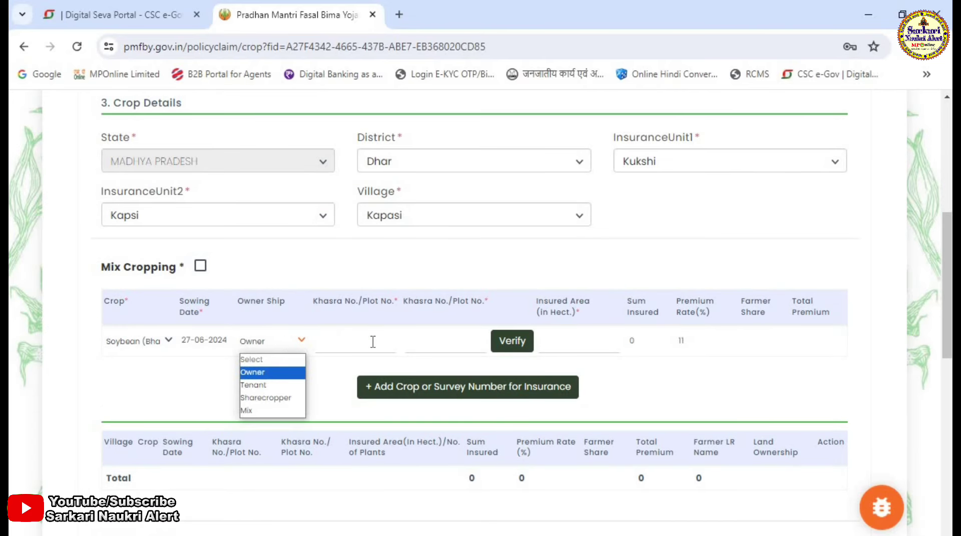